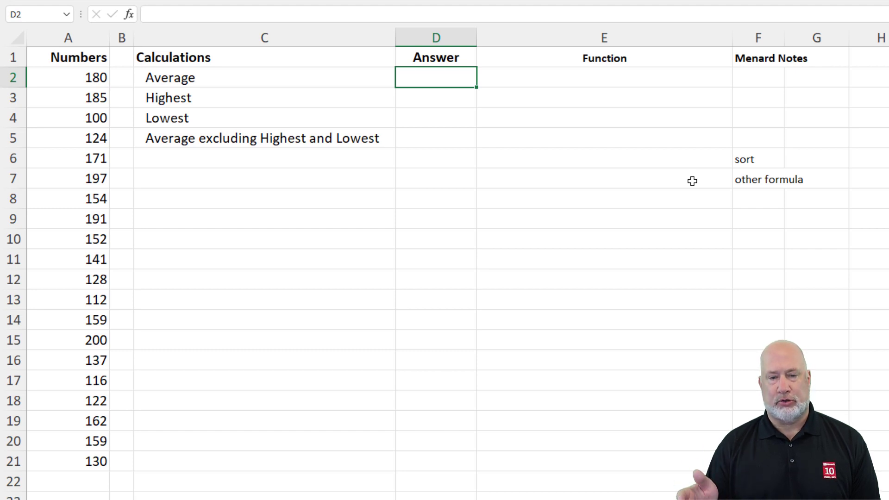
# Enter =AVERAGE(A2:A21) in D2, giving 151.00.
pyautogui.write('=average')
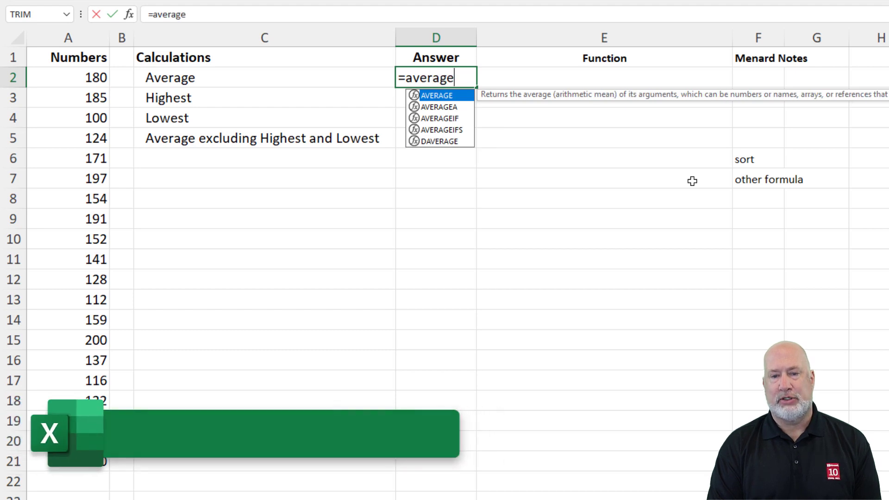
pyautogui.press('Tab')
pyautogui.write('a2:')
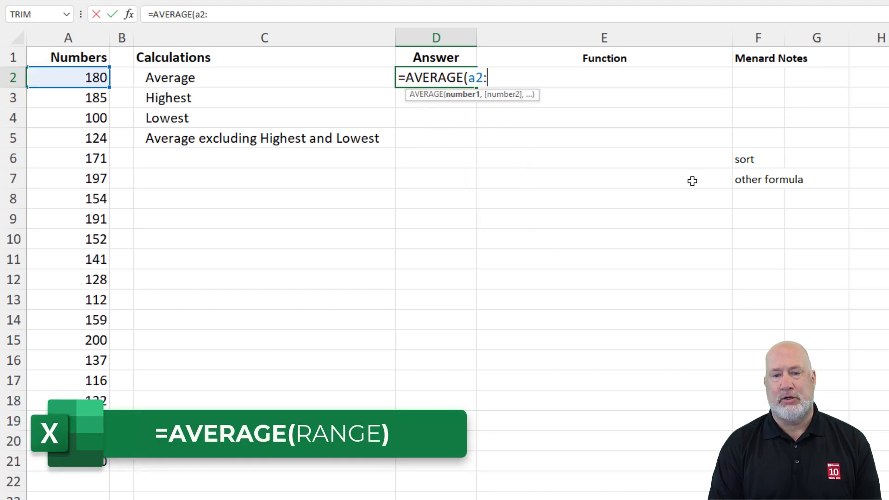
pyautogui.write('a21')
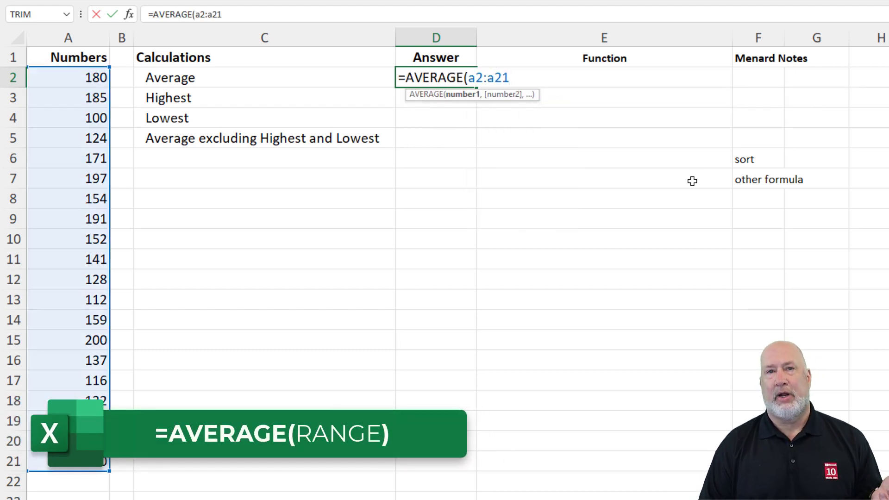
pyautogui.press('Return')
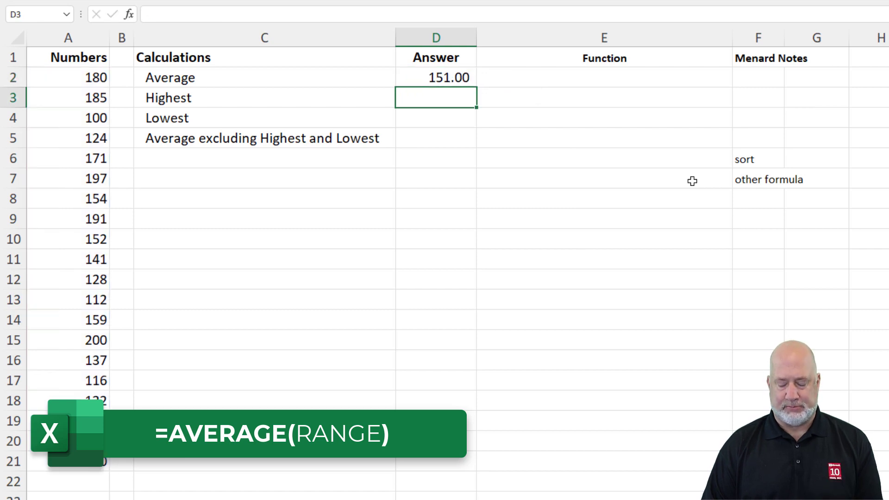
# Enter =MAX(A2:A21) in D3, giving 200.00.
pyautogui.write('=')
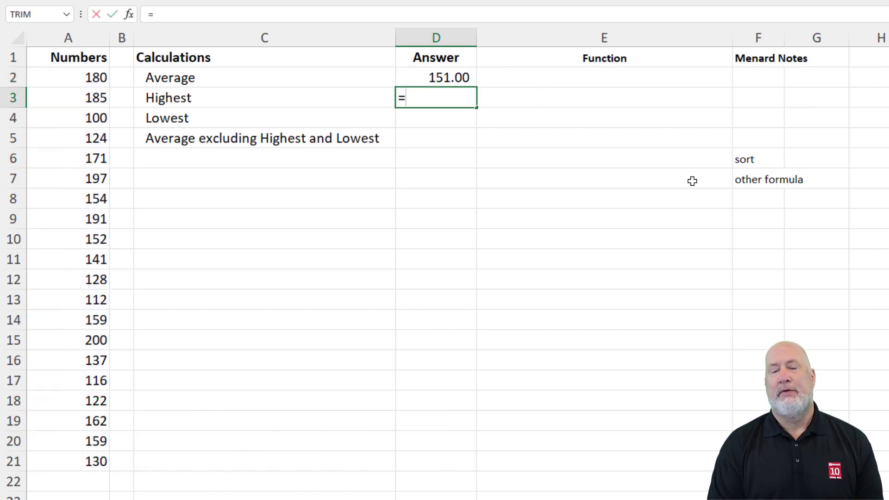
pyautogui.write('max')
pyautogui.press('Tab')
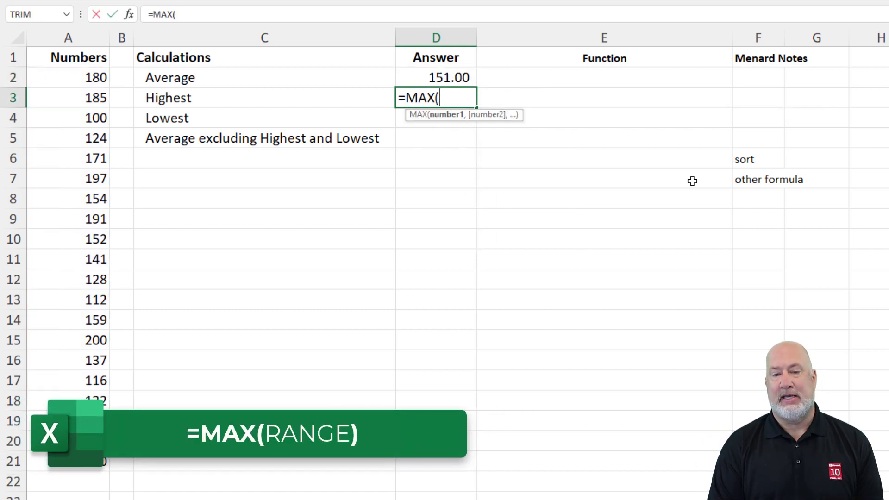
pyautogui.write('a2:a')
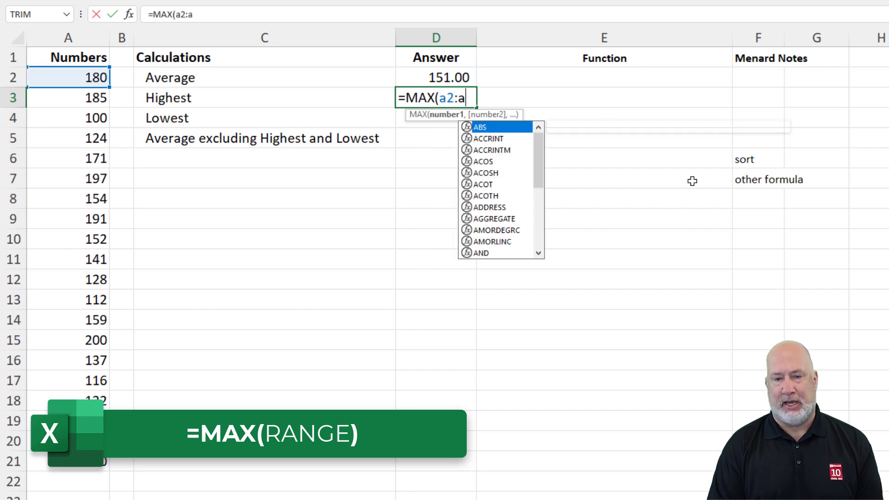
pyautogui.write('21')
pyautogui.press('Return')
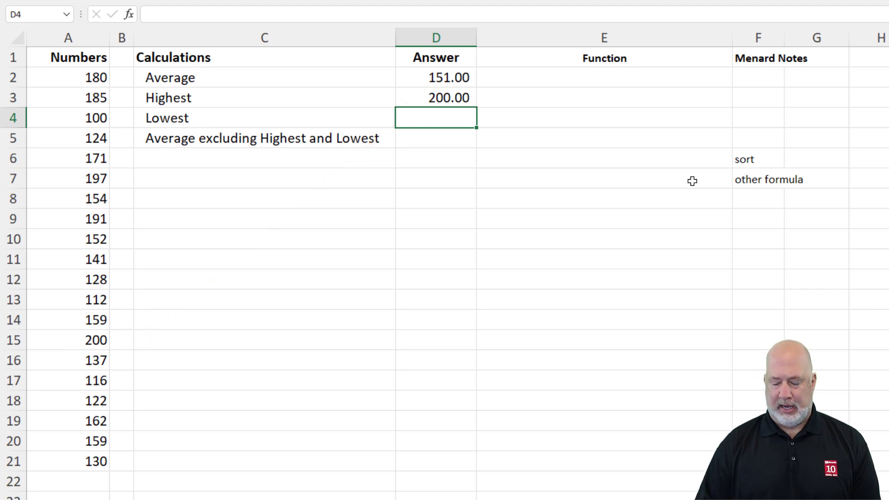
# Copy D3's MAX formula into D4 and change it to =MIN(A2:A21), giving 100.00.
pyautogui.press('Up')
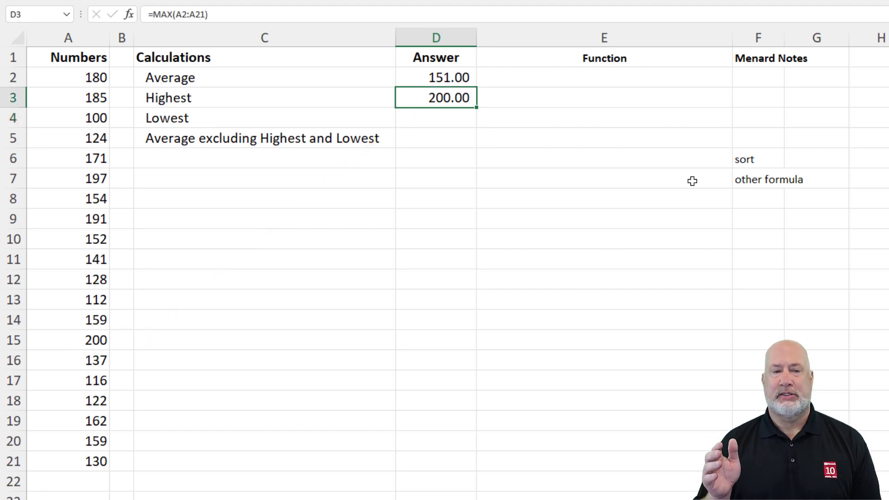
pyautogui.press('Down')
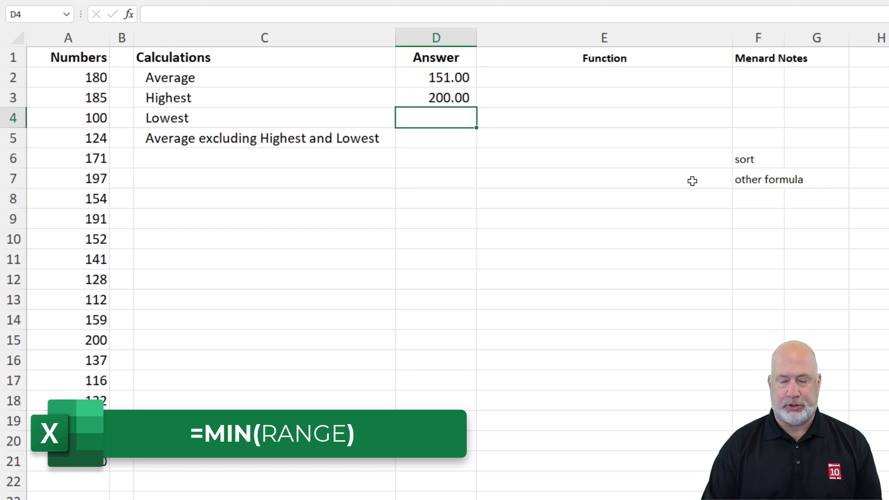
pyautogui.hotkey('ctrl', "'")
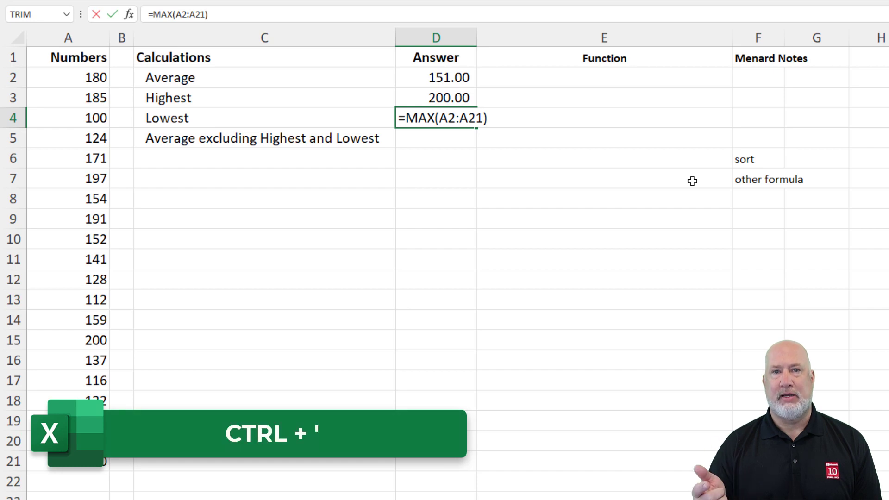
pyautogui.click(435, 117)
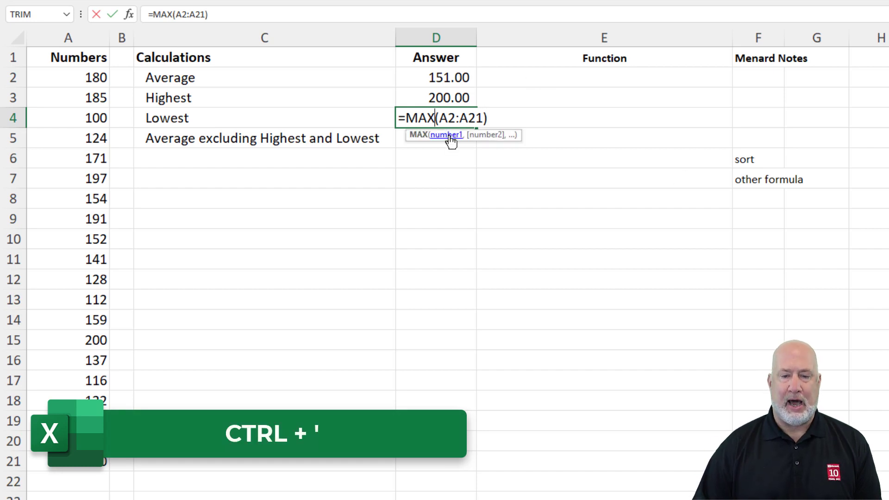
pyautogui.press('BackSpace')
pyautogui.press('BackSpace')
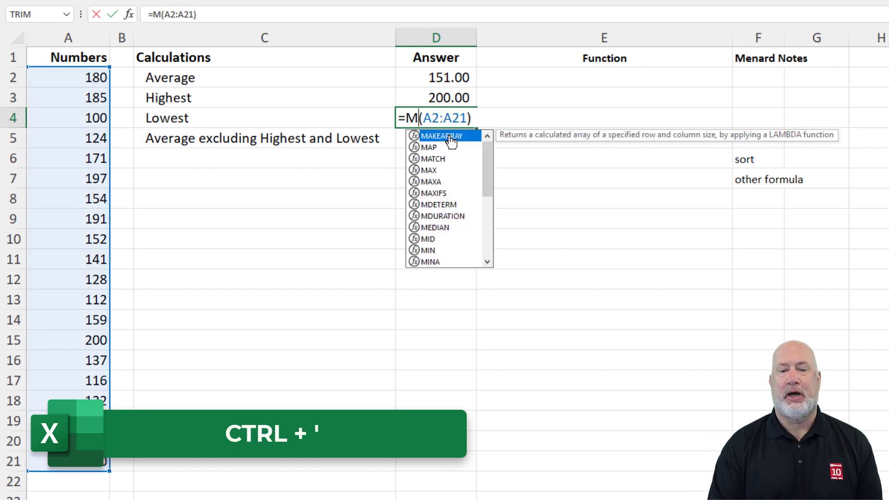
pyautogui.write('in')
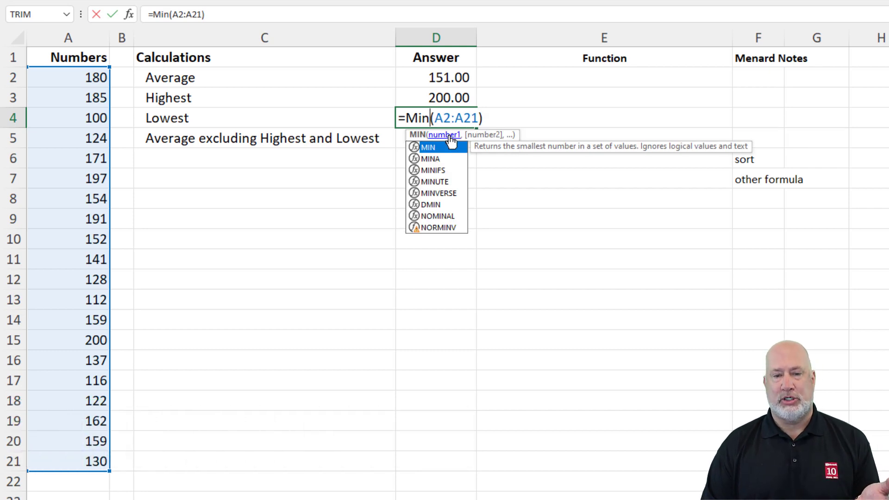
pyautogui.press('Return')
pyautogui.press('Up')
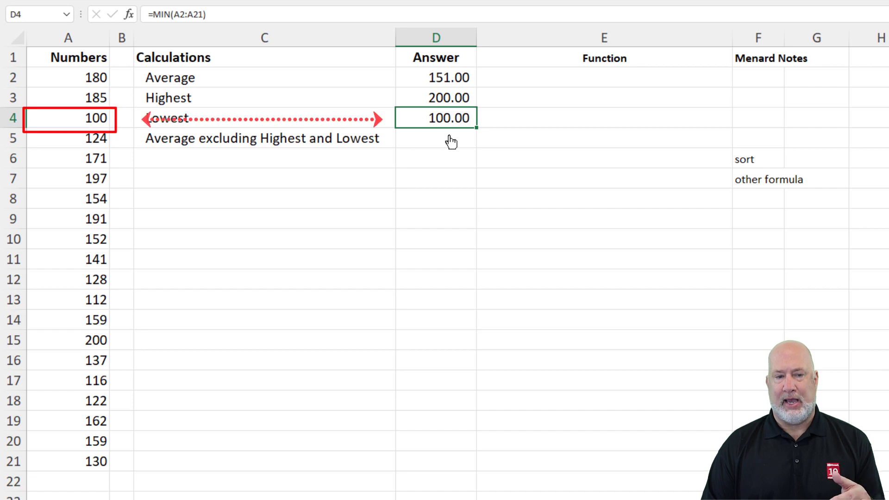
pyautogui.click(451, 142)
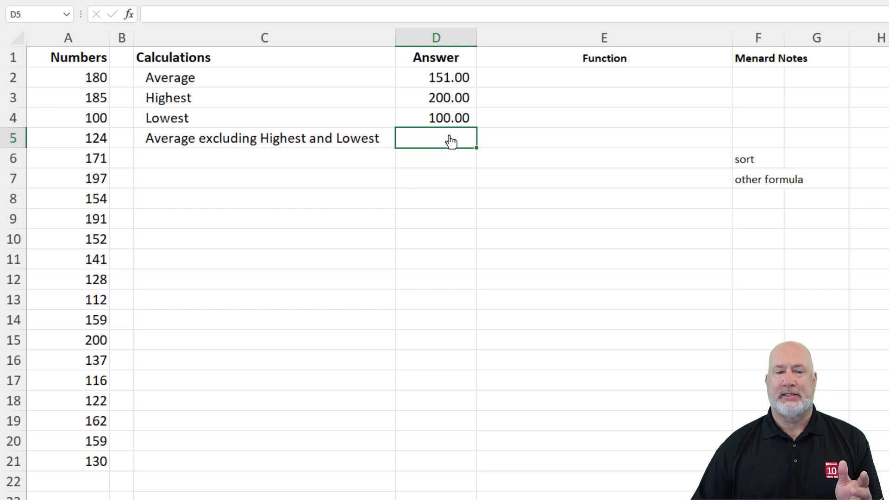
pyautogui.click(98, 98)
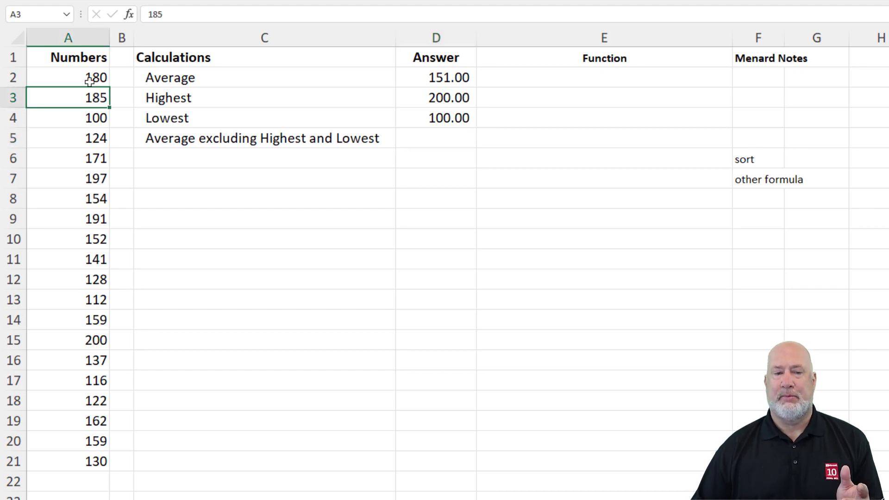
pyautogui.click(89, 81)
pyautogui.write('80000')
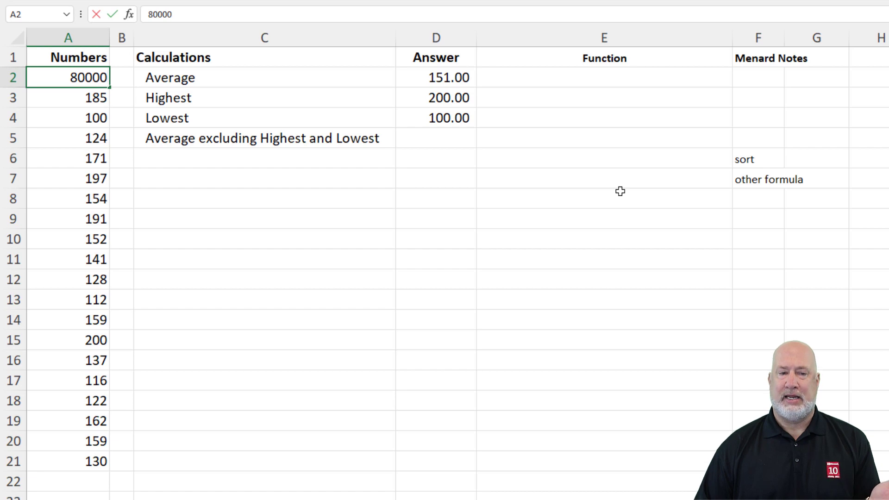
pyautogui.press('Return')
pyautogui.press('Up')
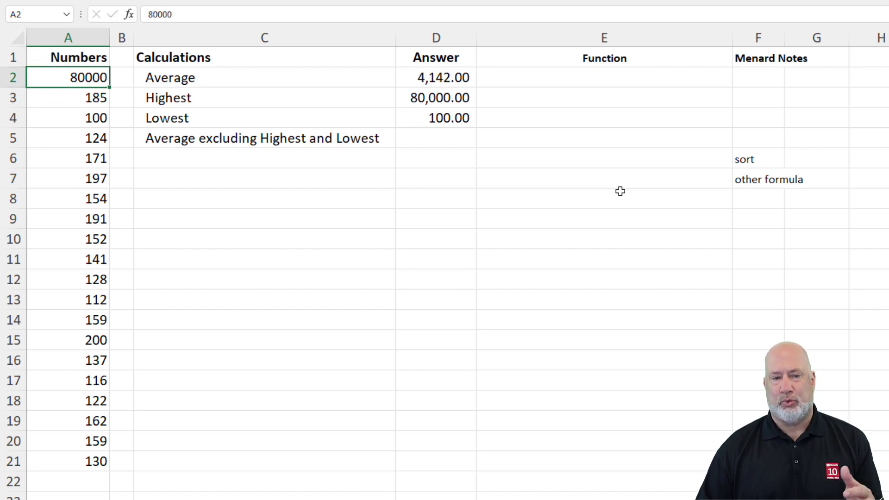
pyautogui.hotkey('ctrl', 'z')
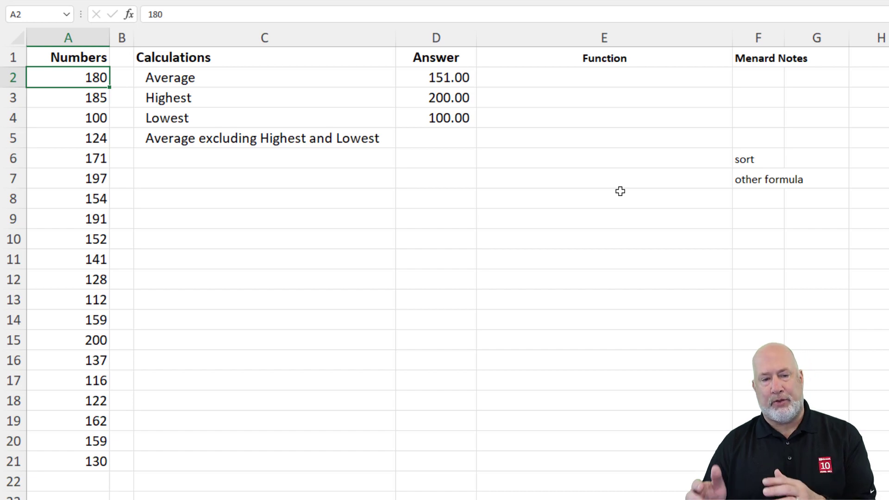
pyautogui.click(458, 141)
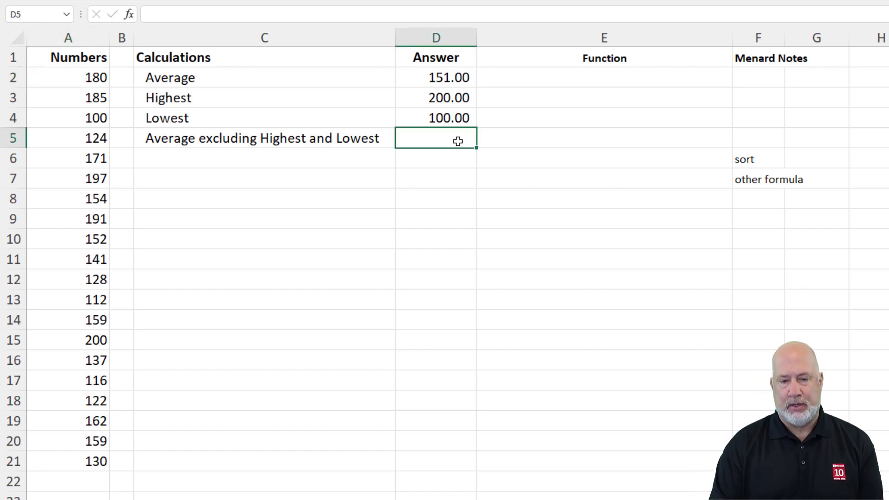
# Enter =SUM(A2:A21)-D3-D4/18 in D5 to subtract the highest and lowest values.
pyautogui.write('=sum')
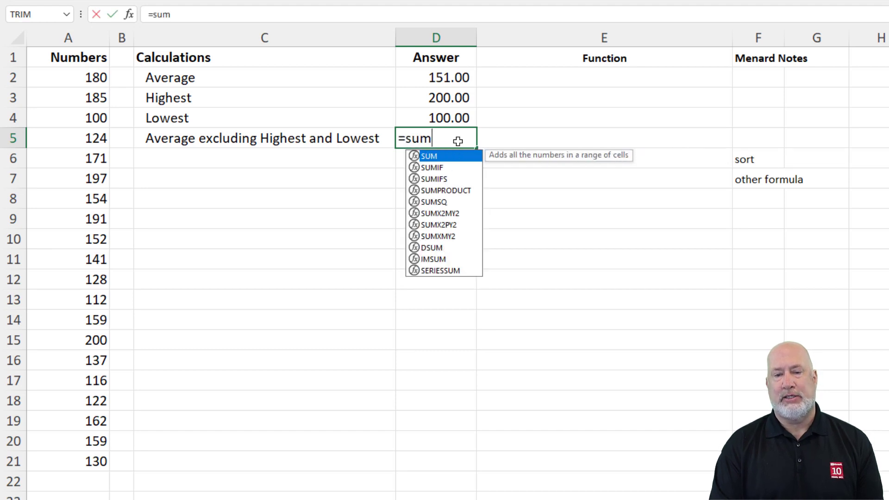
pyautogui.press('Tab')
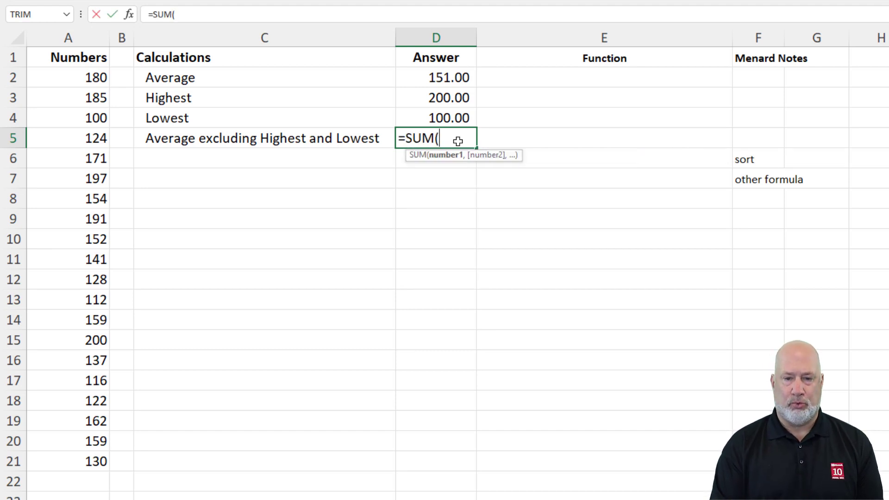
pyautogui.moveTo(80, 79); pyautogui.dragTo(81, 461)
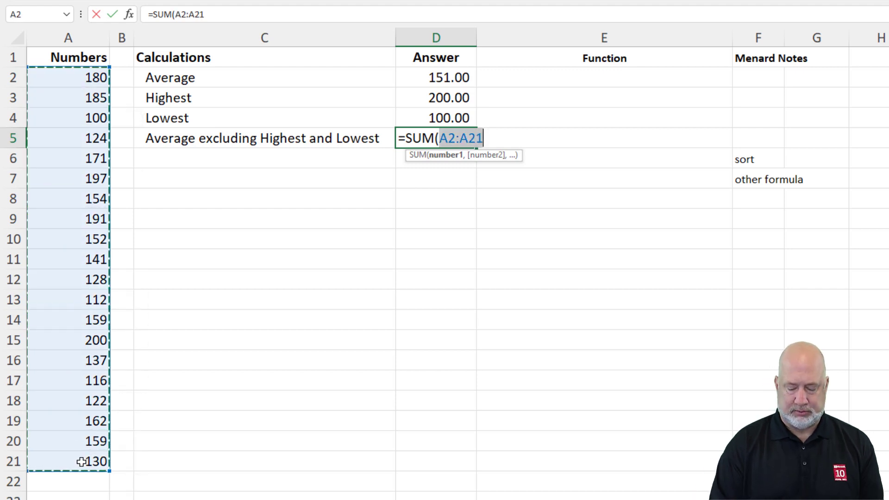
pyautogui.write(')-')
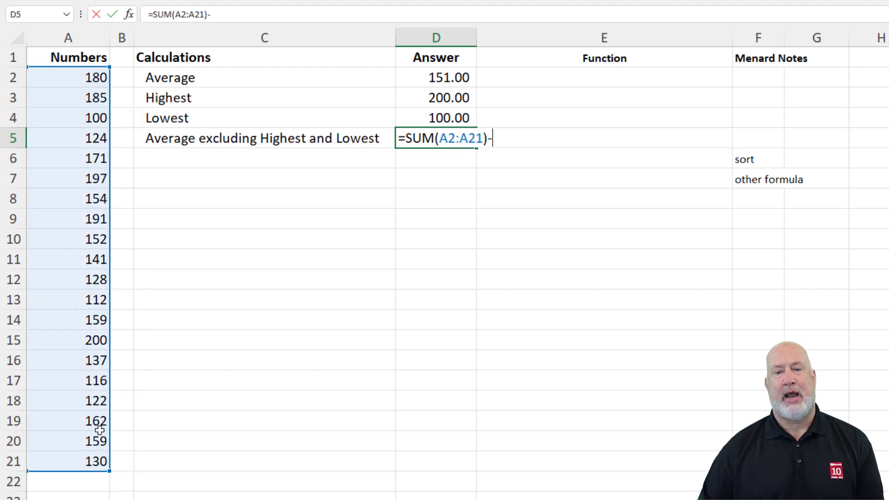
pyautogui.click(424, 95)
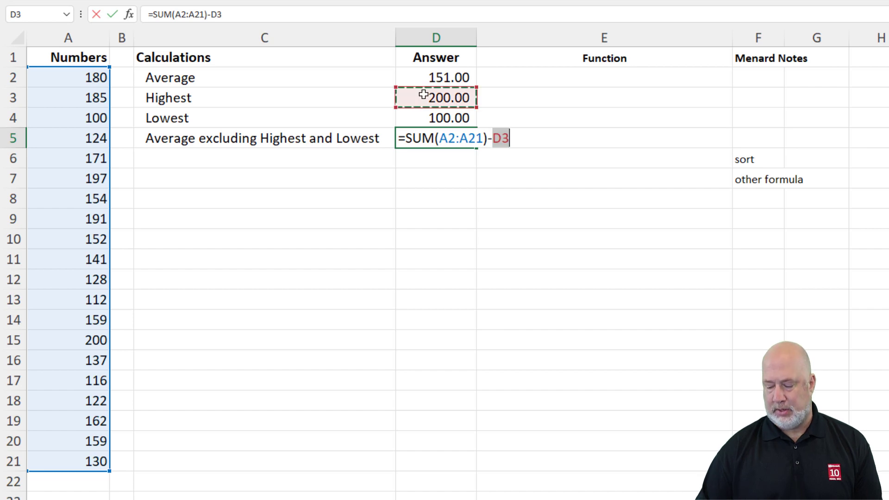
pyautogui.write('-')
pyautogui.click(425, 119)
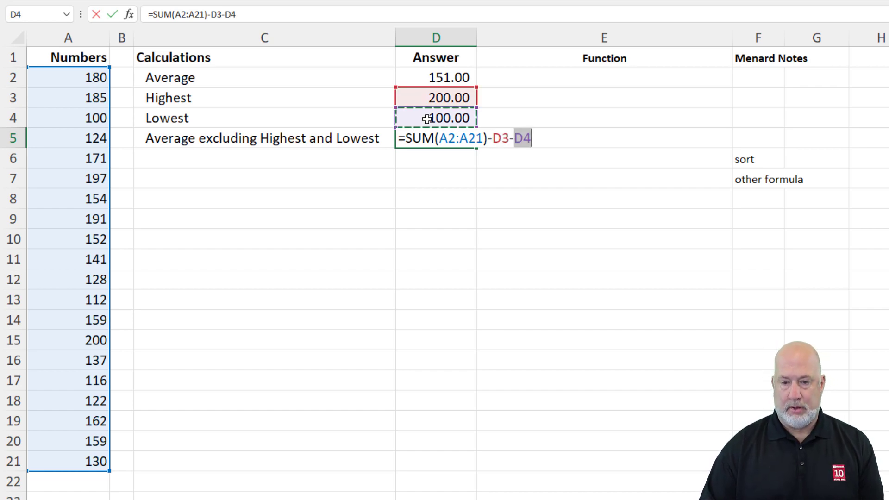
pyautogui.write('/')
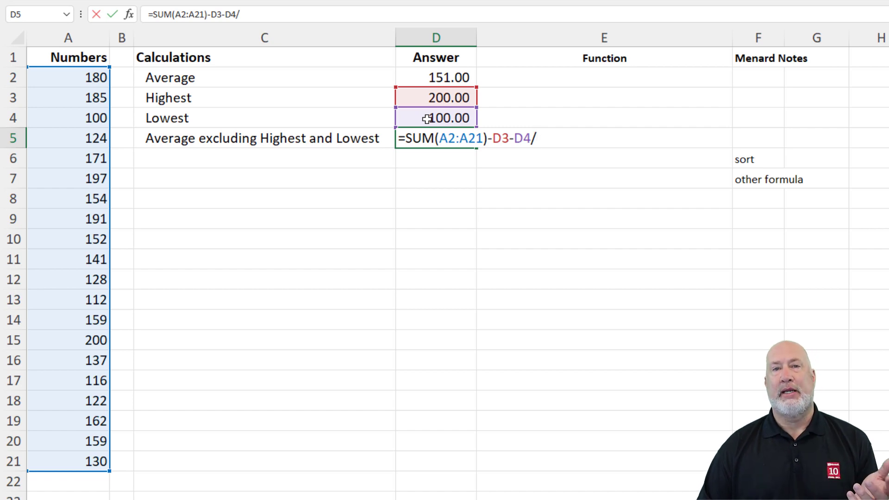
pyautogui.write('18')
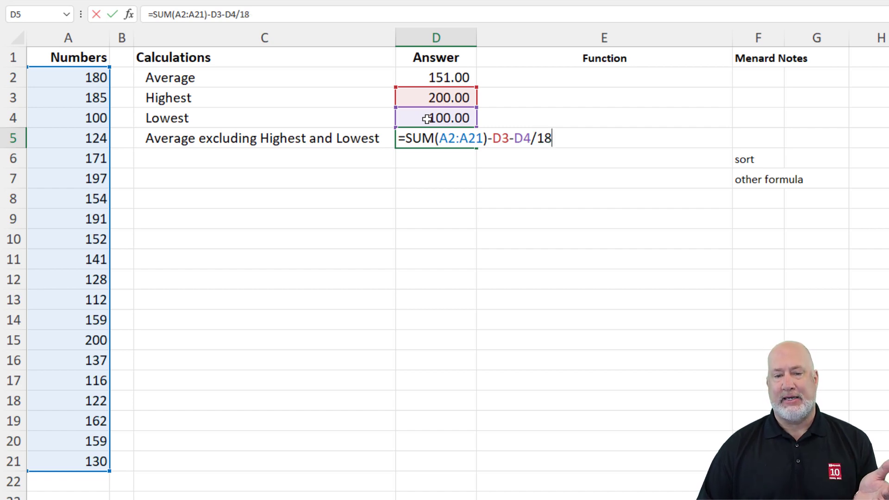
pyautogui.press('Return')
# Add parentheses so D5 reads =(SUM(A2:A21)-D3-D4)/18, showing 151.11.
pyautogui.click(440, 140)
pyautogui.doubleClick(447, 139)
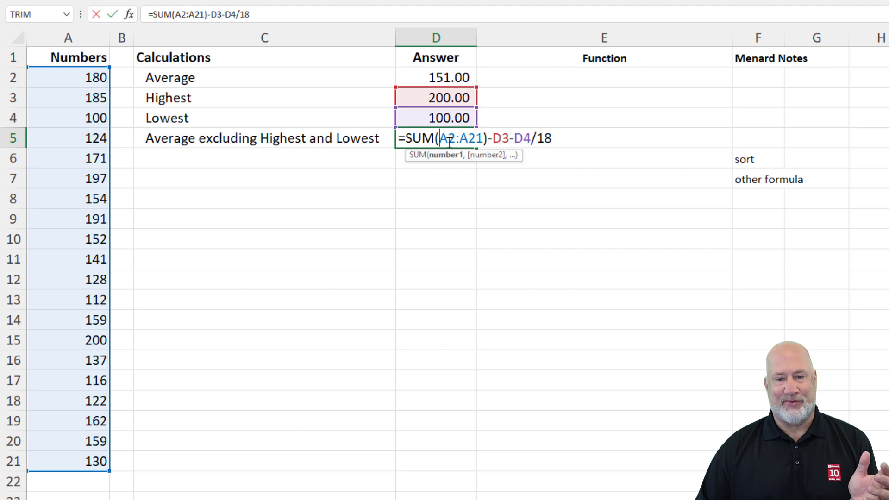
pyautogui.press('Left')
pyautogui.press('Left')
pyautogui.press('Left')
pyautogui.press('Left')
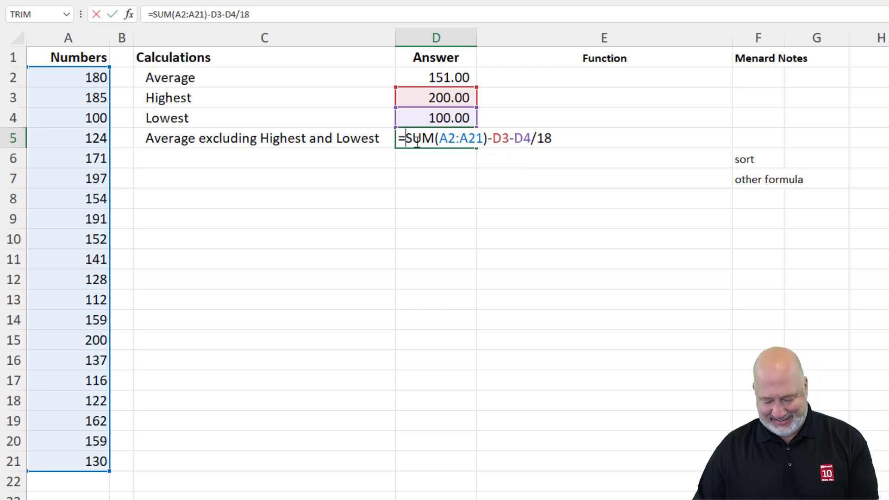
pyautogui.write('(')
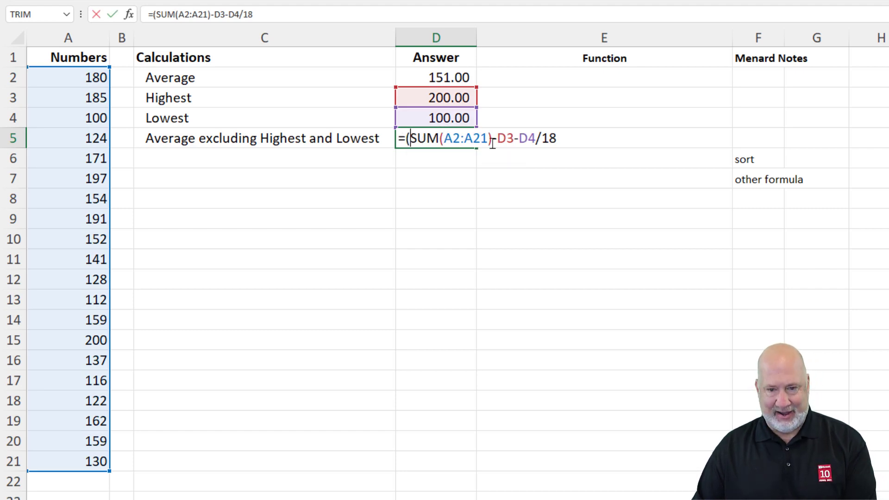
pyautogui.click(536, 139)
pyautogui.write(')')
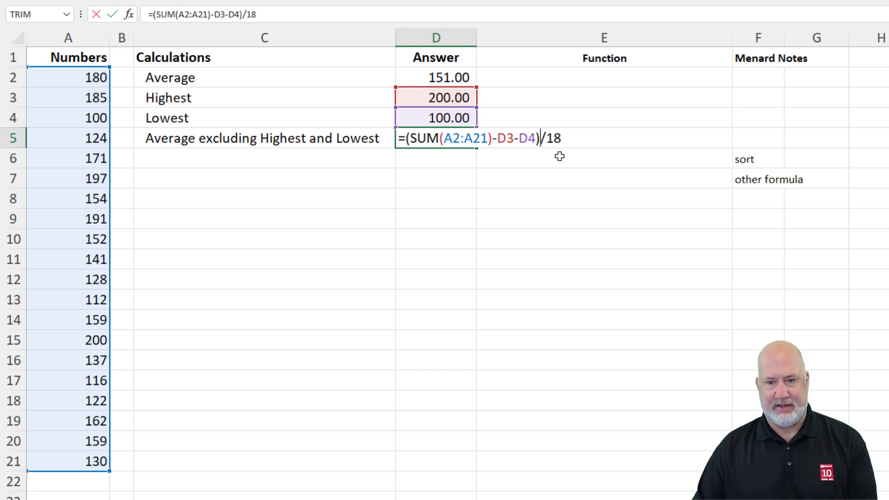
pyautogui.press('Return')
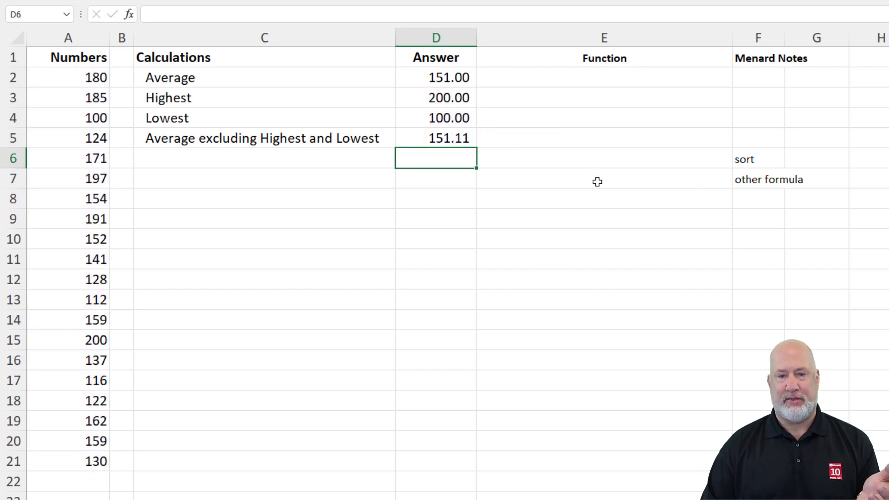
pyautogui.press('Up')
# Replace A2 with 350 and A3 with 225, updating the answers to 161.50, 350.00 and 154.44.
pyautogui.click(568, 80)
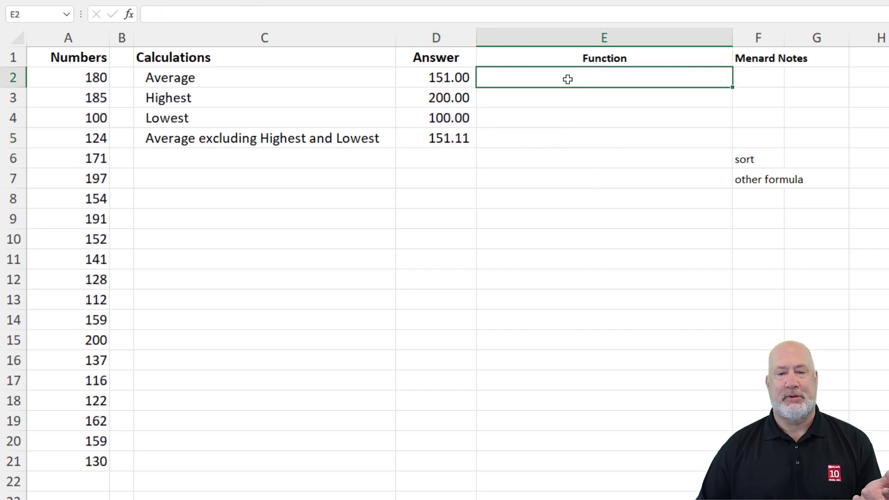
pyautogui.click(447, 137)
pyautogui.click(454, 80)
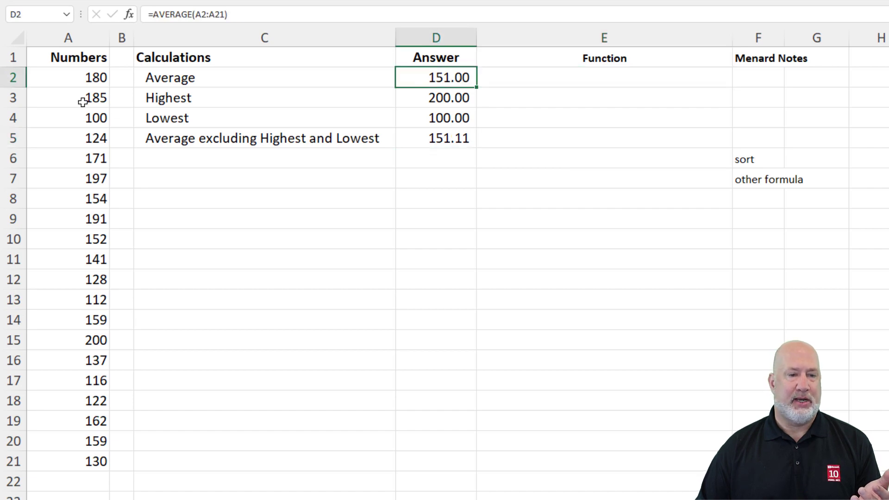
pyautogui.click(84, 79)
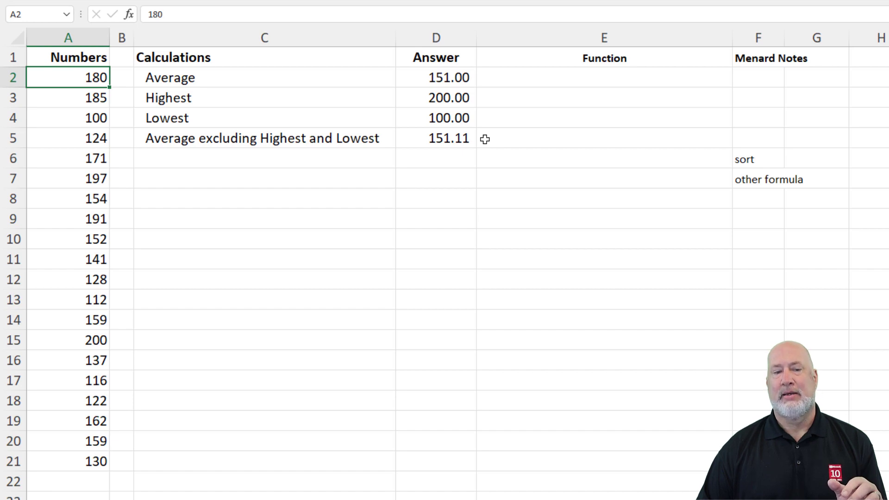
pyautogui.write('3')
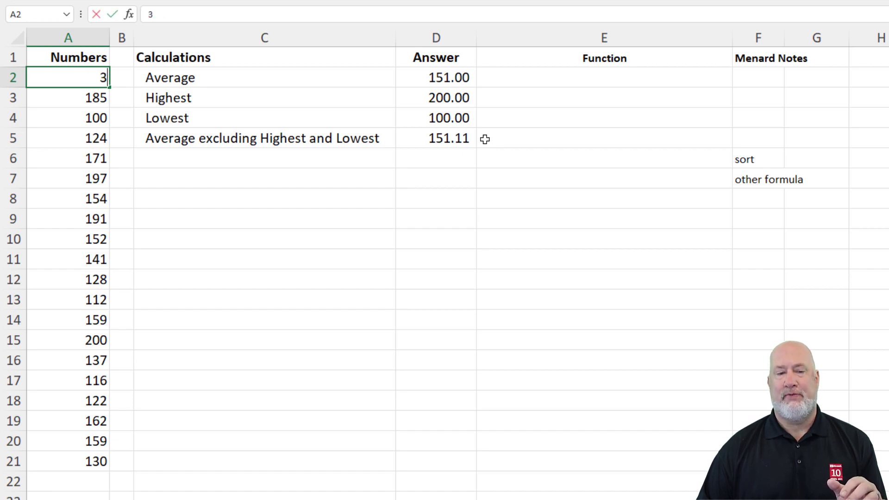
pyautogui.write('50')
pyautogui.press('Return')
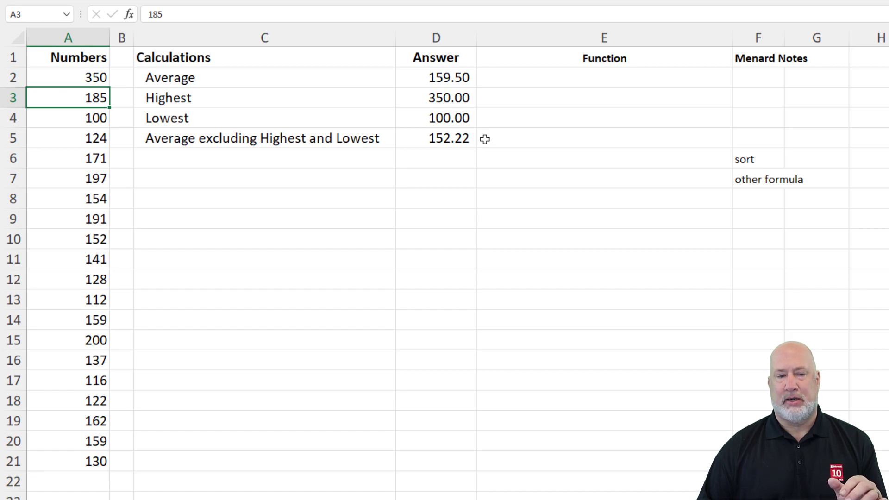
pyautogui.write('225')
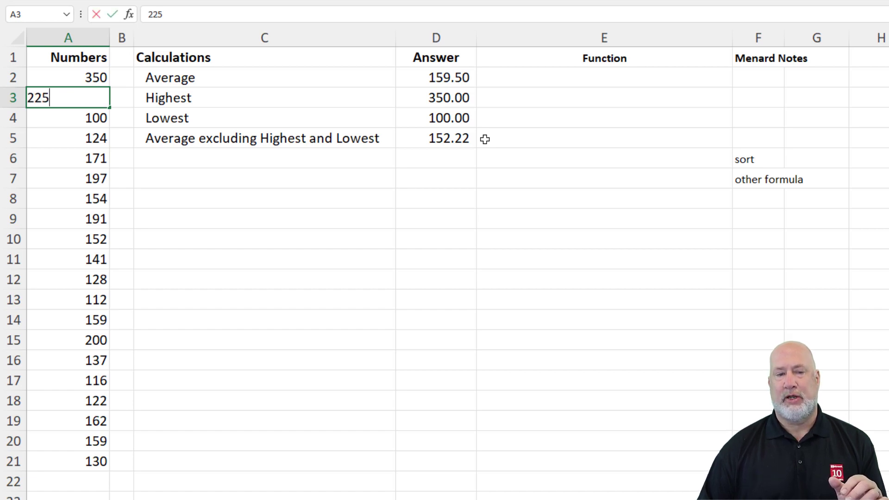
pyautogui.press('Return')
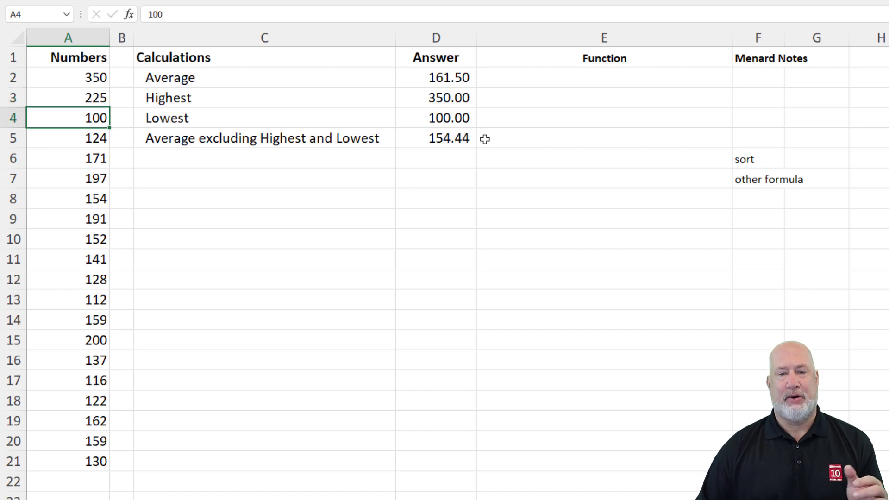
pyautogui.click(445, 142)
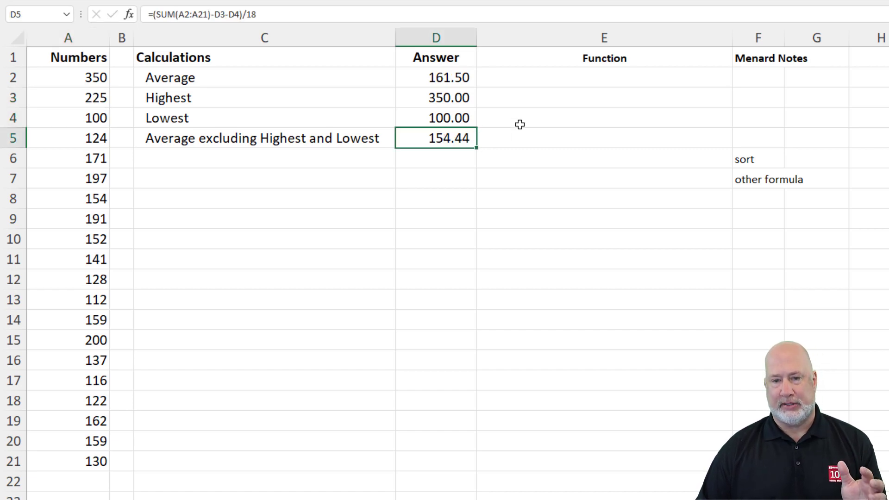
pyautogui.click(552, 78)
# Enter =FORMULATEXT(D2) in E2 and fill it down through E5.
pyautogui.write('=form')
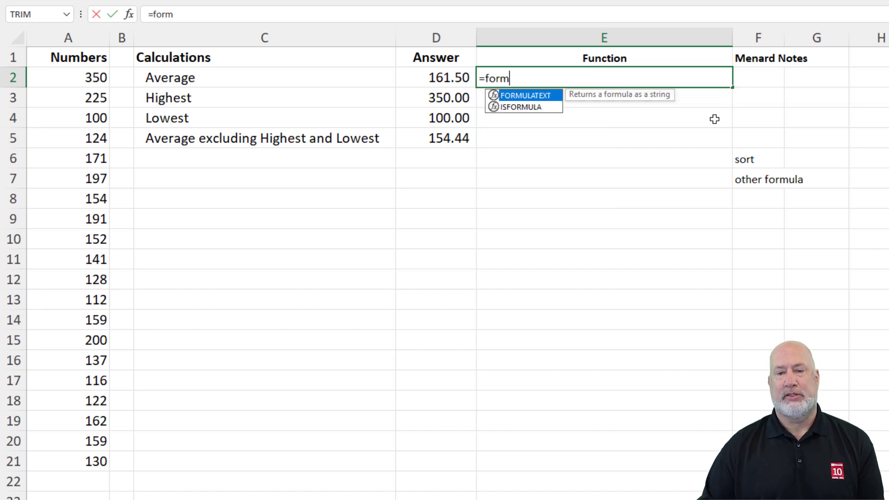
pyautogui.press('Tab')
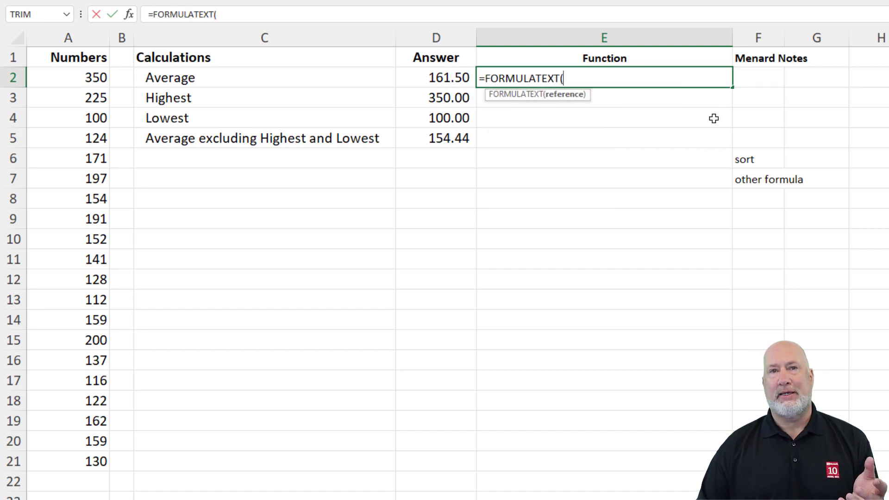
pyautogui.click(439, 74)
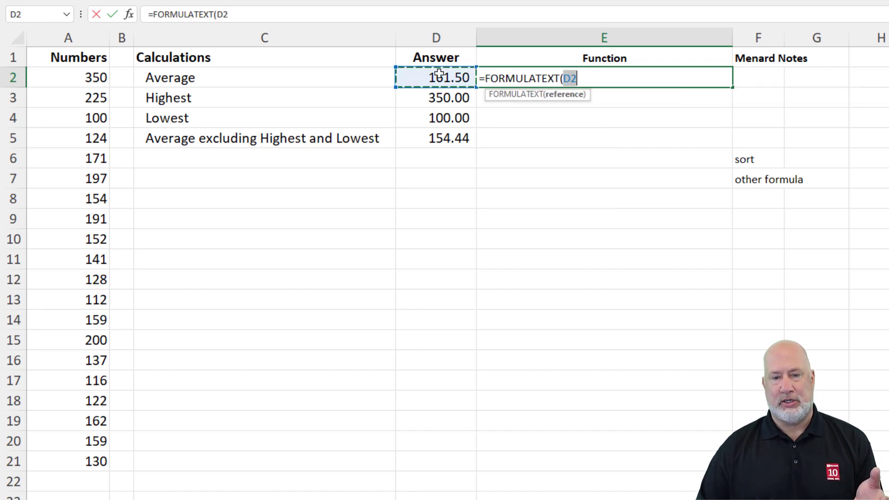
pyautogui.press('Return')
pyautogui.click(549, 76)
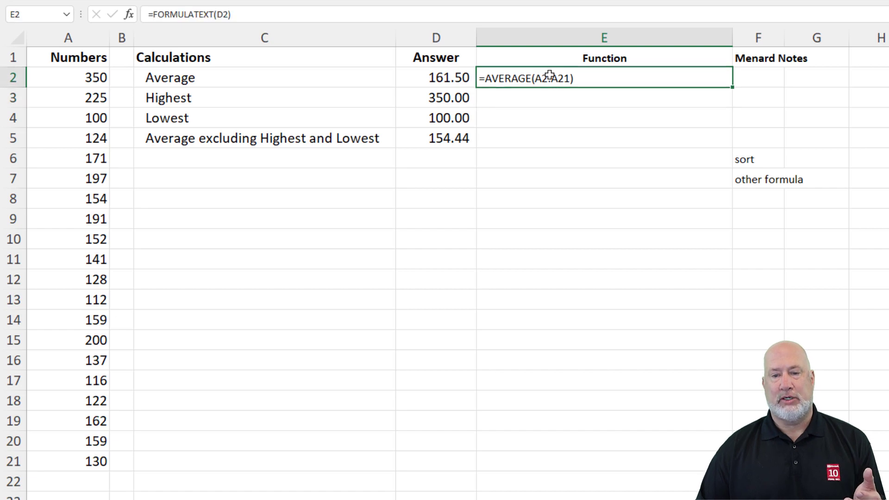
pyautogui.moveTo(732, 87); pyautogui.dragTo(732, 146)
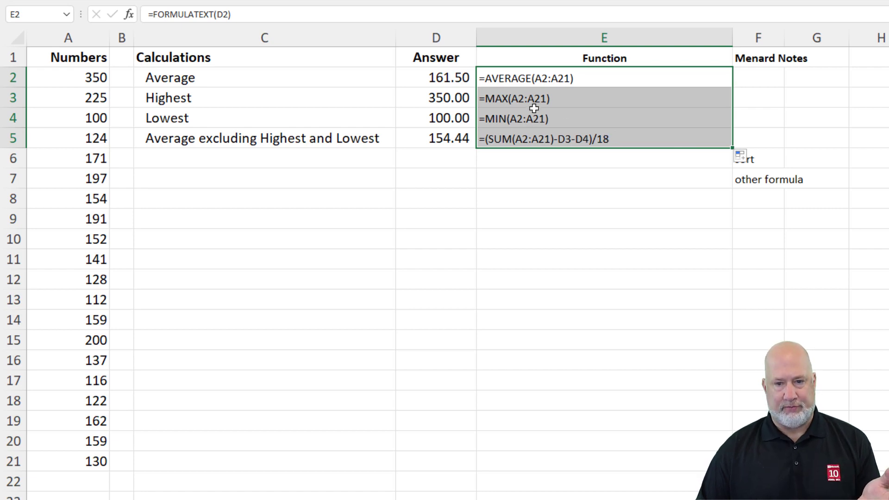
pyautogui.click(554, 111)
pyautogui.click(466, 156)
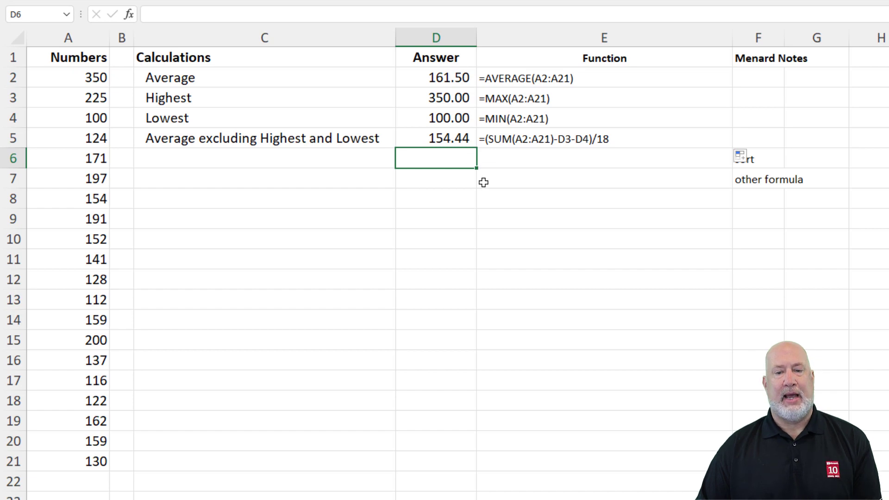
# Start an alternative formula in D7 with =SUM(A2:A21).
pyautogui.click(467, 183)
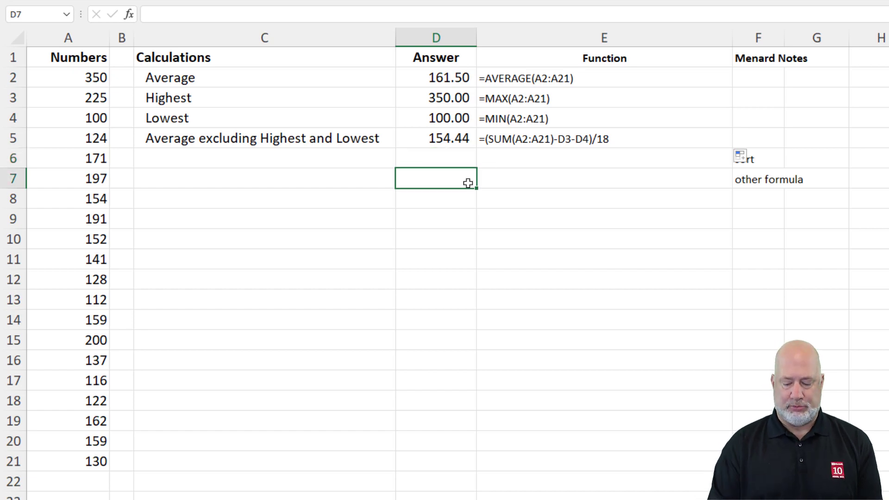
pyautogui.write('=sum')
pyautogui.press('Tab')
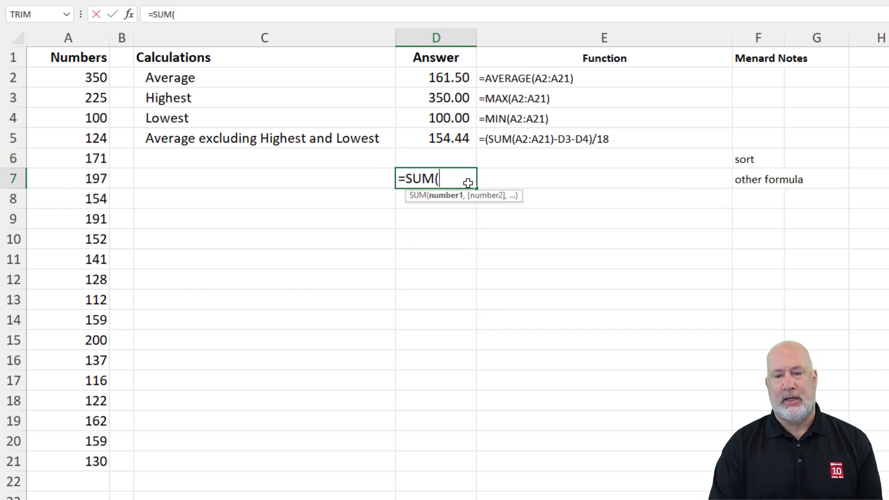
pyautogui.moveTo(79, 75); pyautogui.dragTo(92, 452)
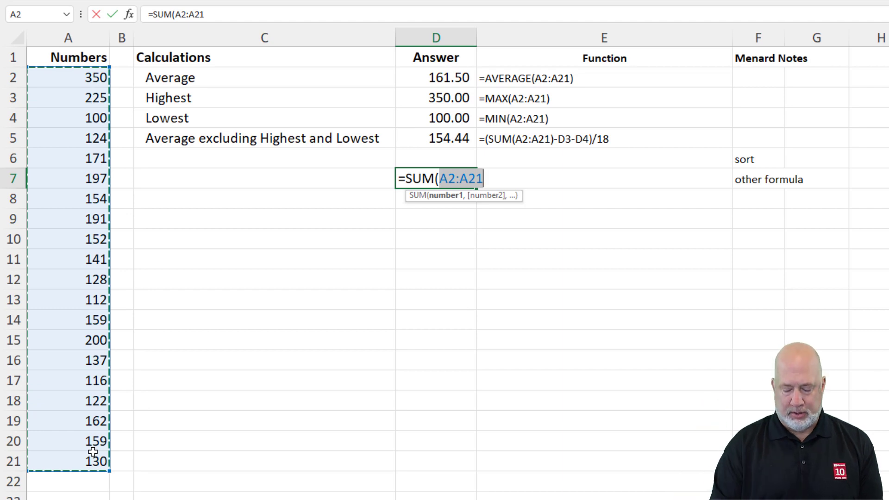
pyautogui.write(')')
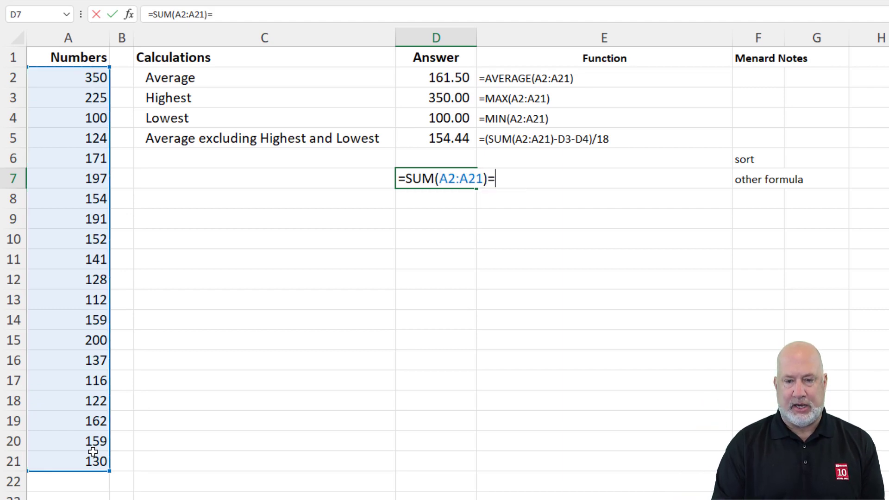
pyautogui.write('0')
pyautogui.press('BackSpace')
# Complete D7 with -MAX(A2:A21)-MIN(A2:A21)/COUNT(A2:A21)-2, returning 2,873.00.
pyautogui.write('-')
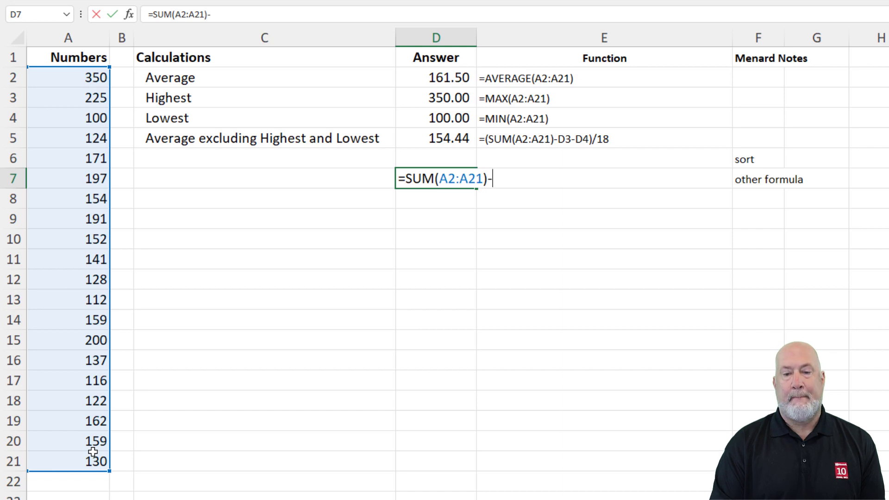
pyautogui.write('max')
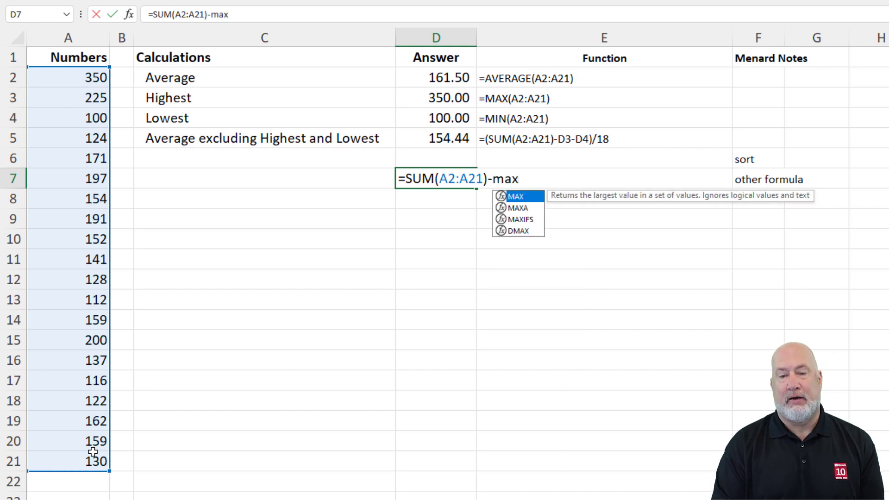
pyautogui.press('Tab')
pyautogui.write('a2:a21')
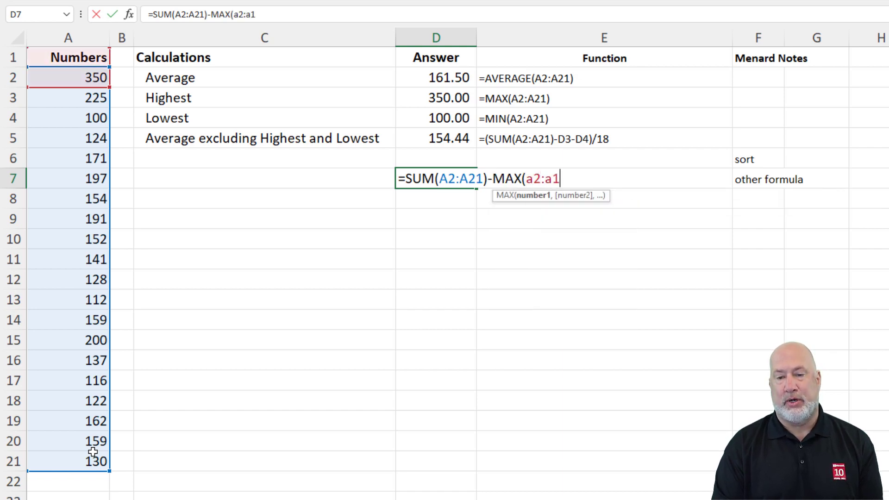
pyautogui.press('BackSpace')
pyautogui.write('21)')
pyautogui.write('-min')
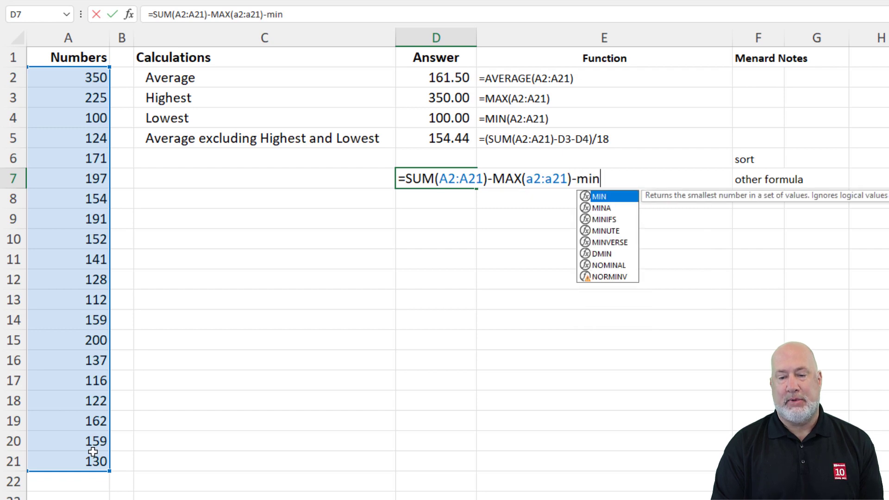
pyautogui.press('Tab')
pyautogui.write('2:a21')
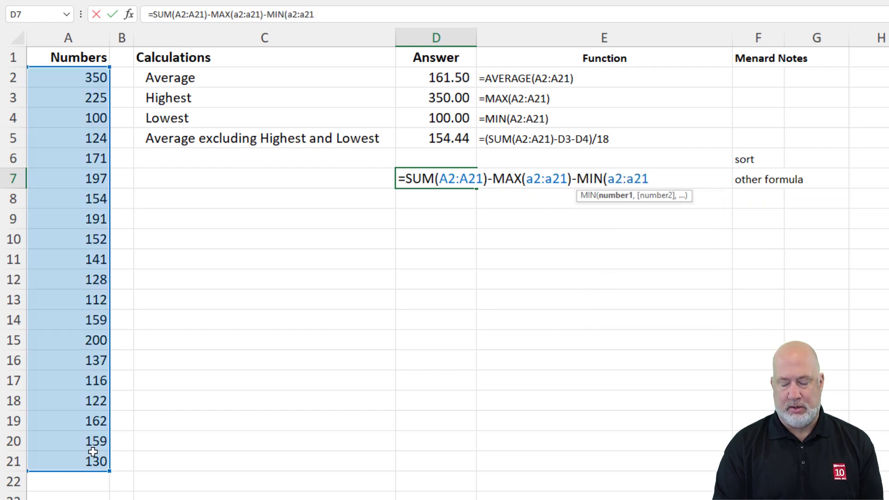
pyautogui.write(')')
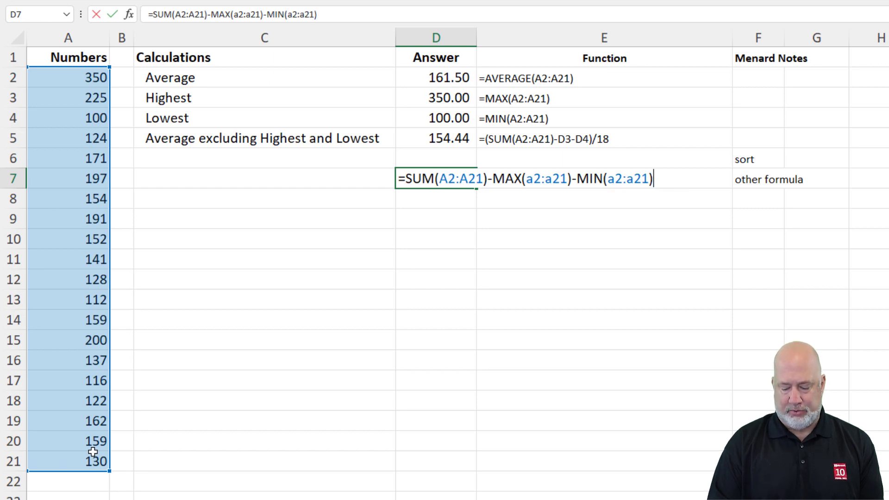
pyautogui.write('/count')
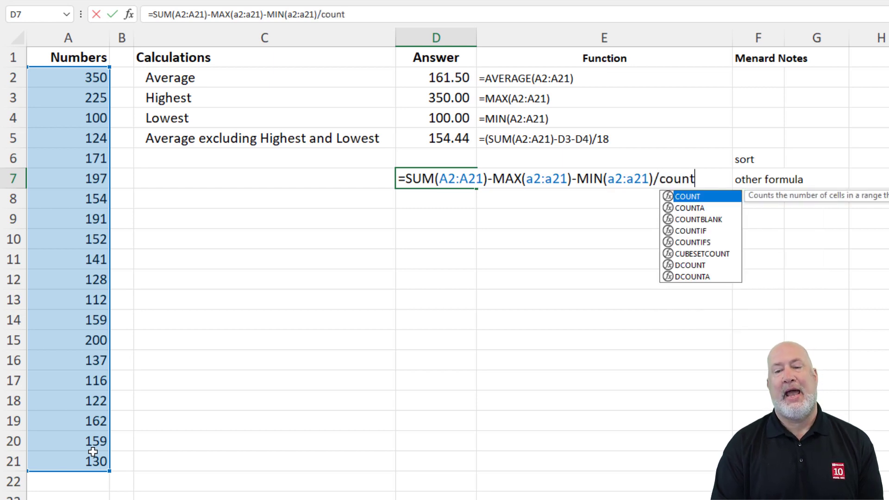
pyautogui.press('Tab')
pyautogui.write('a2:a')
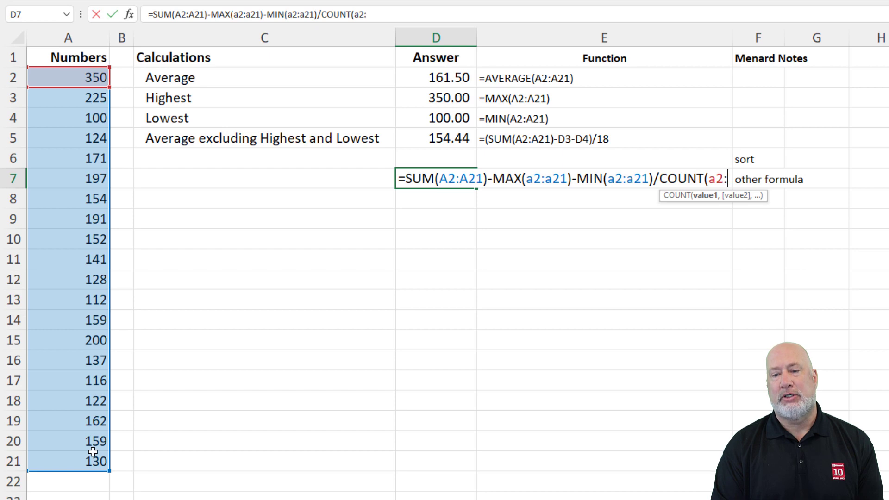
pyautogui.write('21')
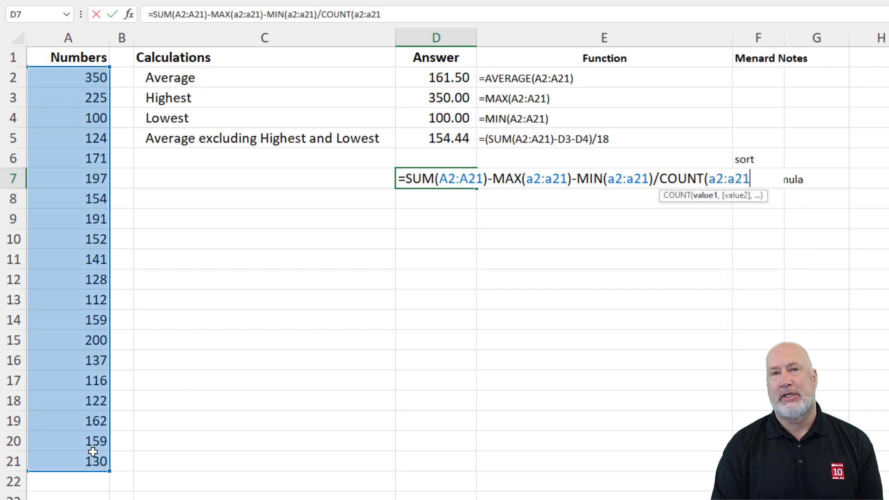
pyautogui.write(')-2')
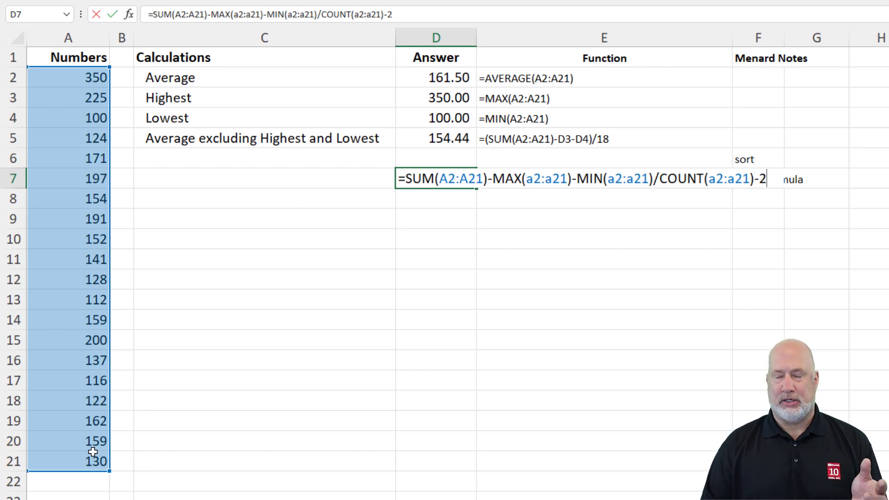
pyautogui.press('Return')
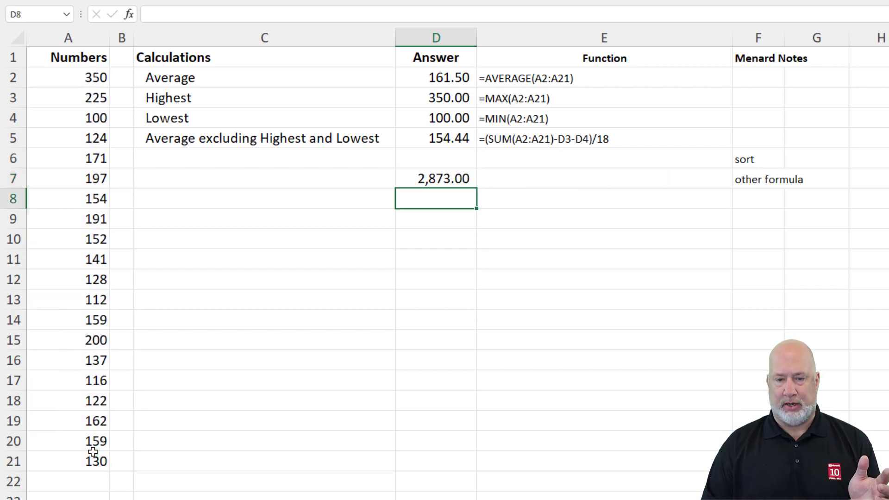
# Wrap COUNT(A2:A21)-2 in parentheses in D7's formula.
pyautogui.press('Up')
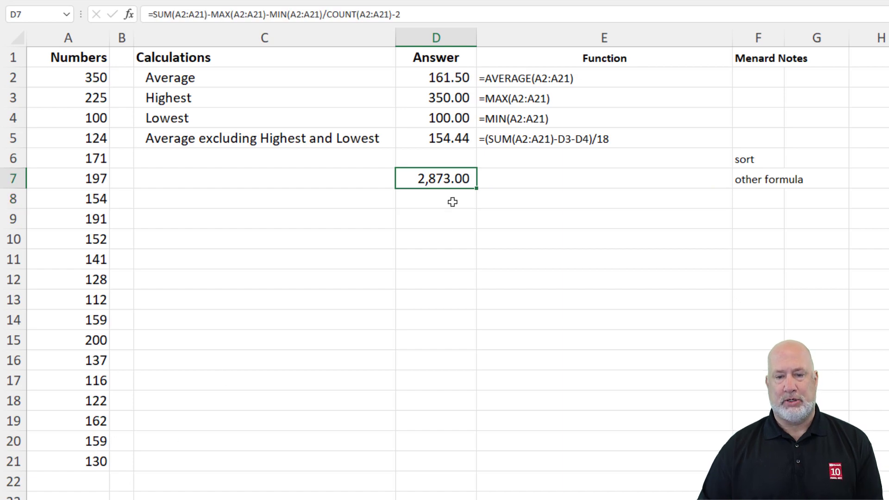
pyautogui.doubleClick(453, 179)
pyautogui.press('Escape')
pyautogui.doubleClick(454, 181)
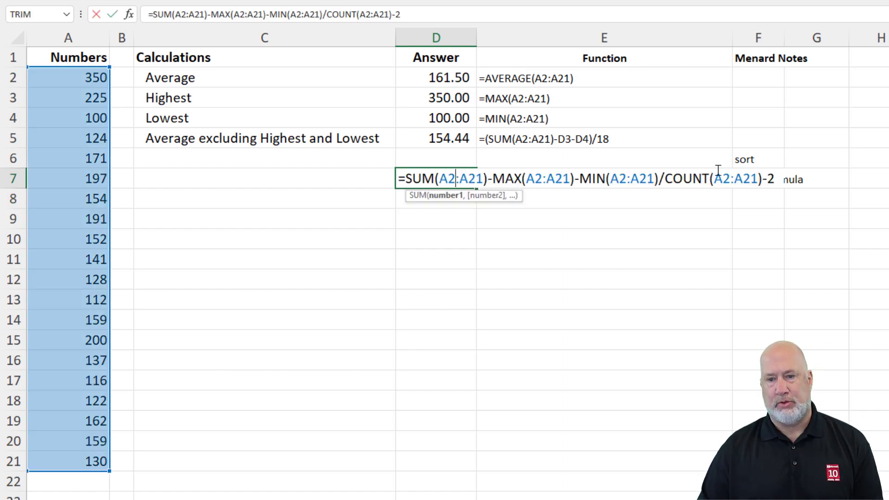
pyautogui.click(665, 180)
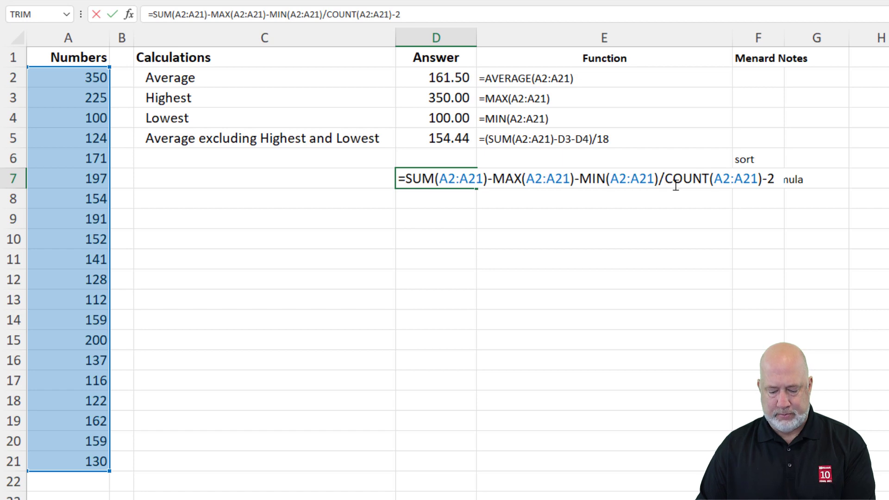
pyautogui.write('(')
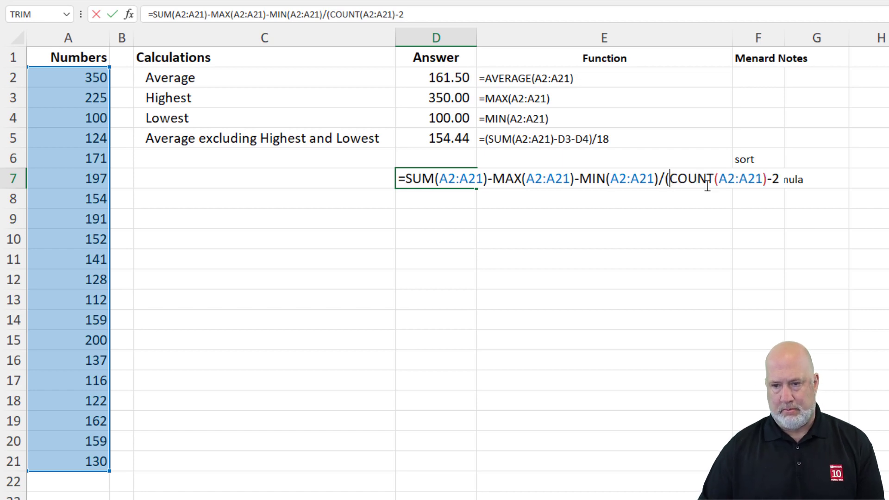
pyautogui.click(439, 22)
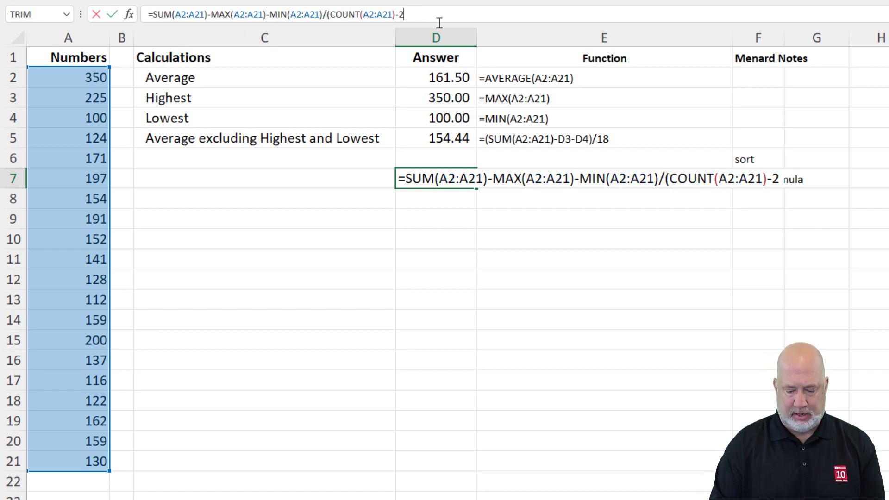
pyautogui.write(')')
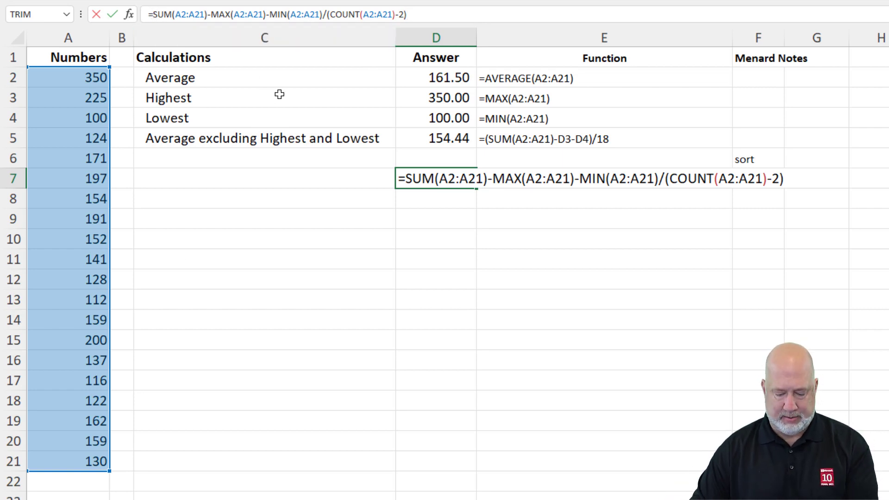
# Wrap the SUM-MAX-MIN numerator in parentheses so D7 returns 154.44, matching D5.
pyautogui.write('(')
pyautogui.click(326, 14)
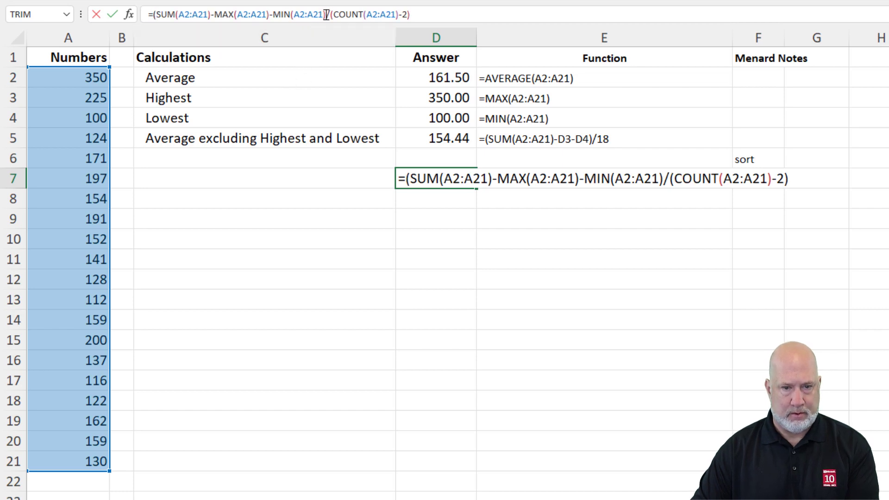
pyautogui.write(')')
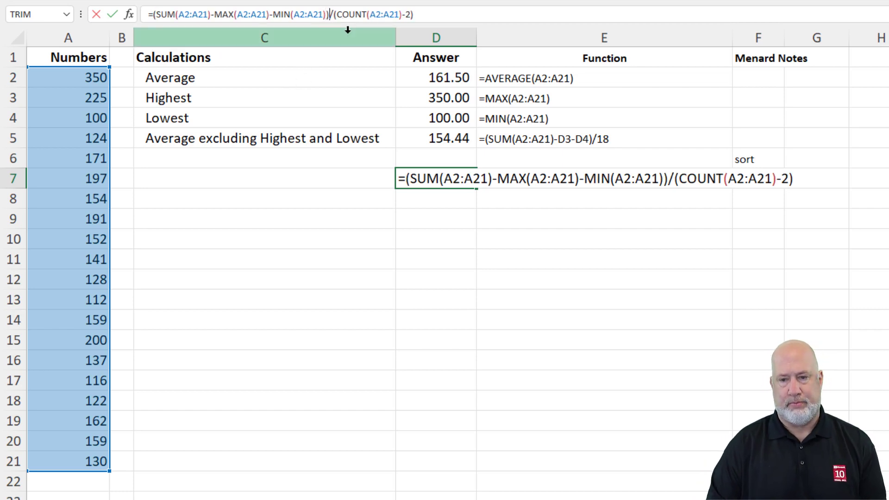
pyautogui.press('Return')
pyautogui.press('Up')
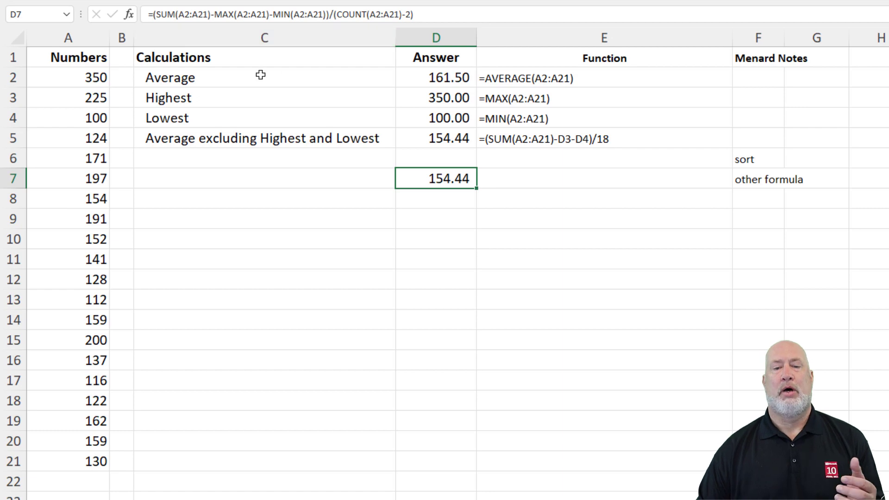
pyautogui.click(437, 138)
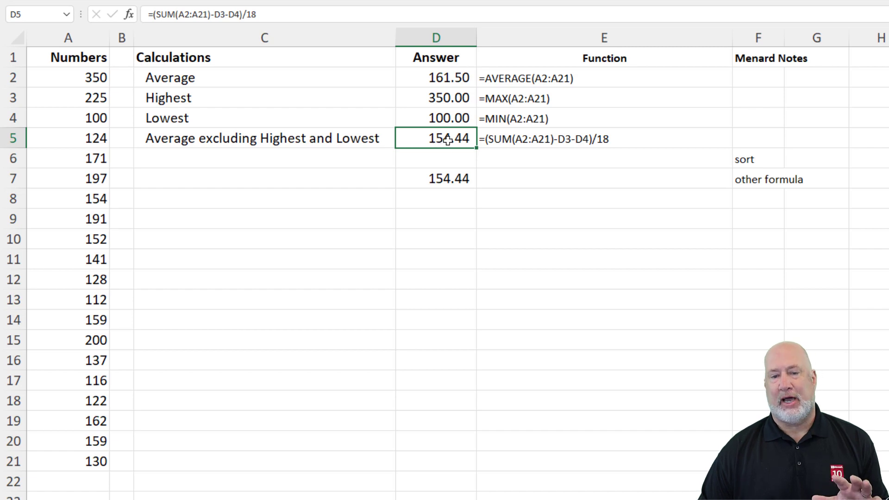
# Sort the numbers in A2:A21 smallest to largest, then select A3:A20 to view their stats.
pyautogui.click(89, 80)
pyautogui.rightClick(90, 80)
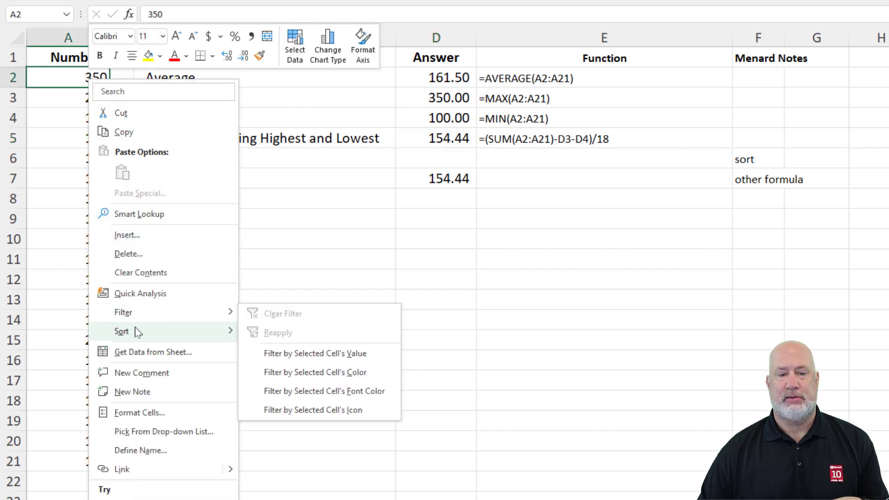
pyautogui.moveTo(229, 333)
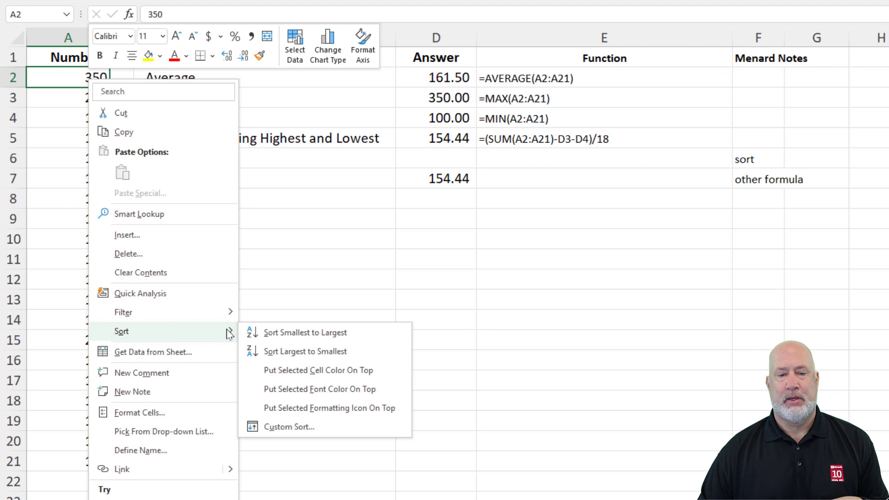
pyautogui.click(275, 341)
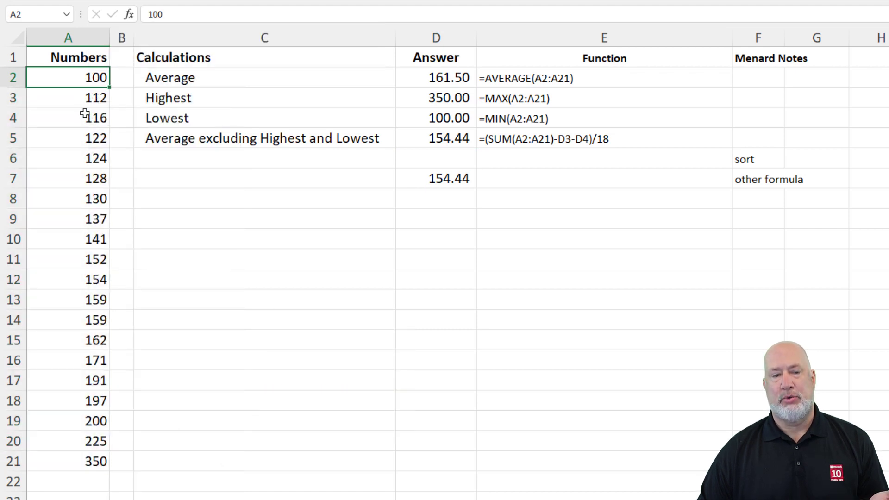
pyautogui.moveTo(81, 98); pyautogui.dragTo(98, 442)
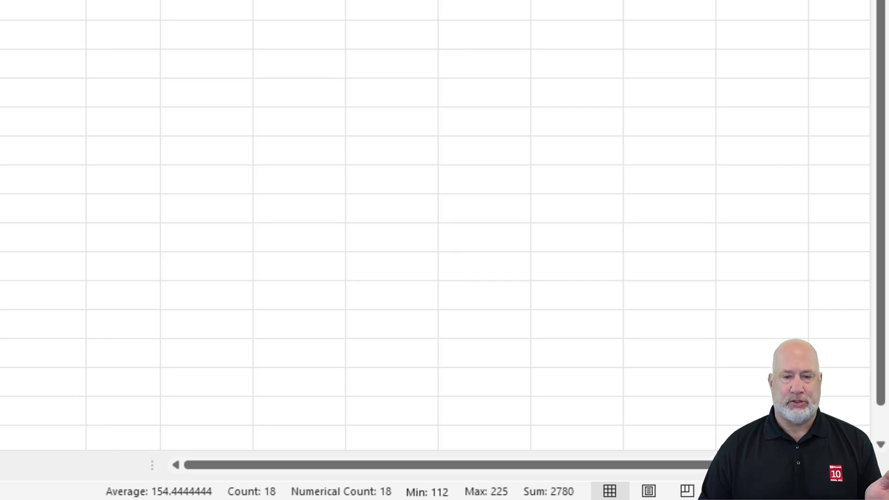
pyautogui.click(428, 211)
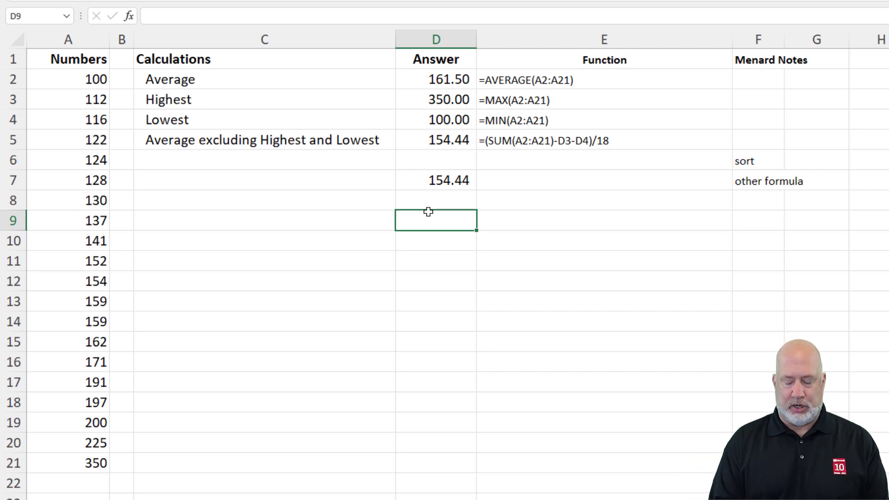
# Enter =TRIMMEAN(A2:A21,0.1) in D9, returning 154.44.
pyautogui.write('=trim')
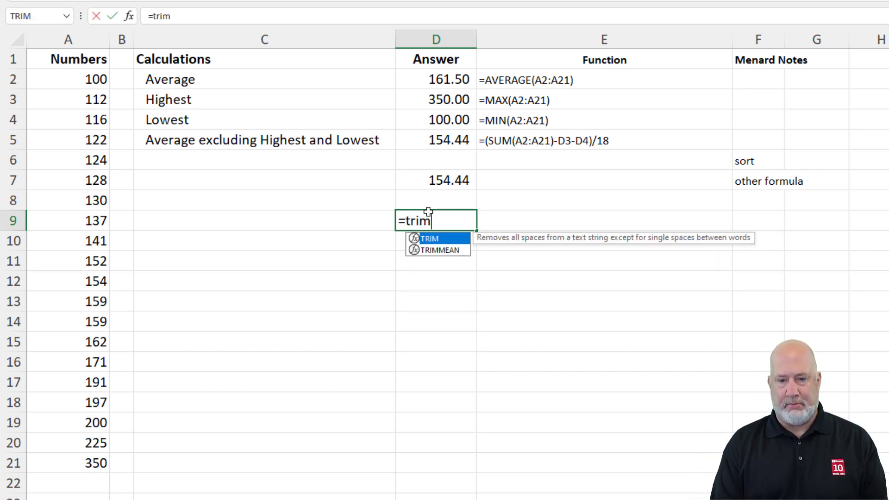
pyautogui.press('Down')
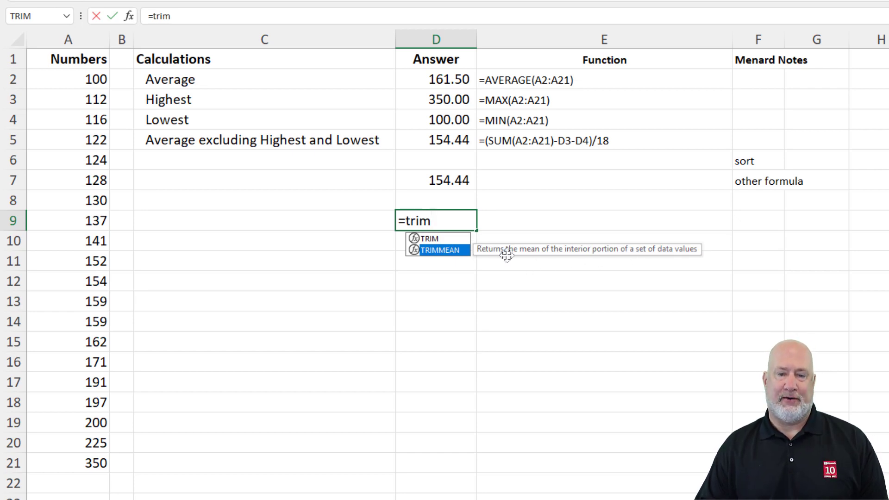
pyautogui.press('Tab')
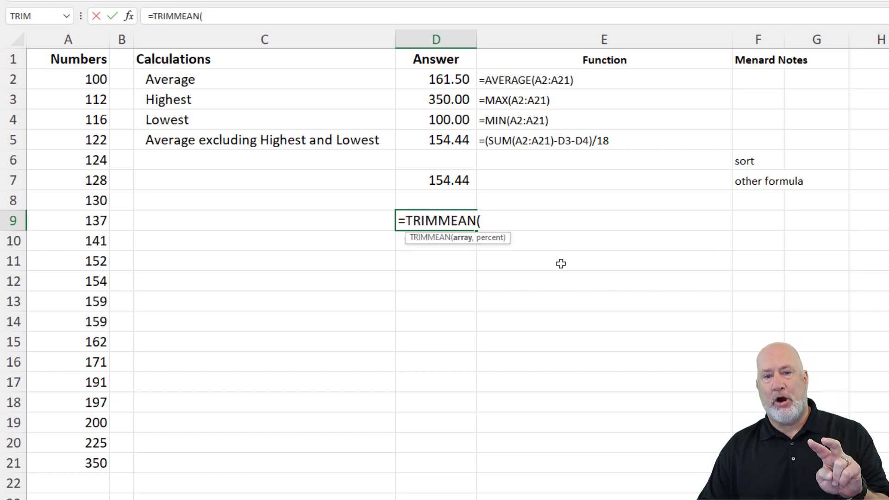
pyautogui.click(83, 79)
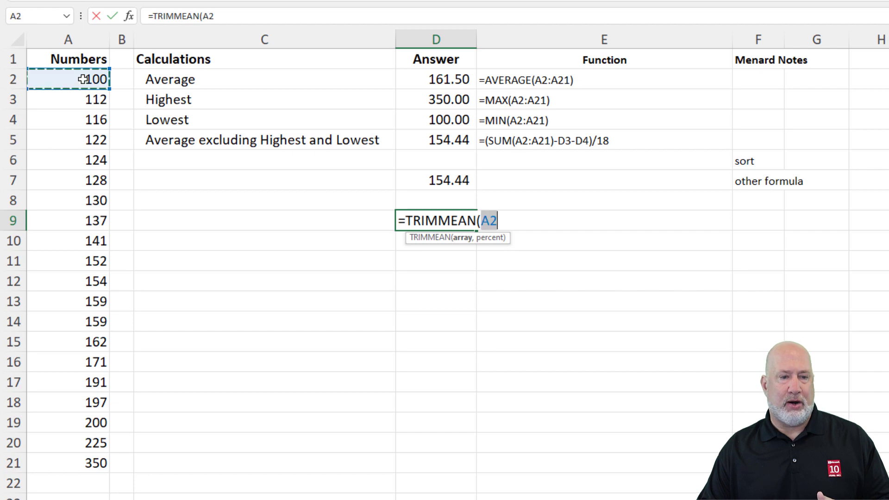
pyautogui.moveTo(83, 79); pyautogui.dragTo(76, 466)
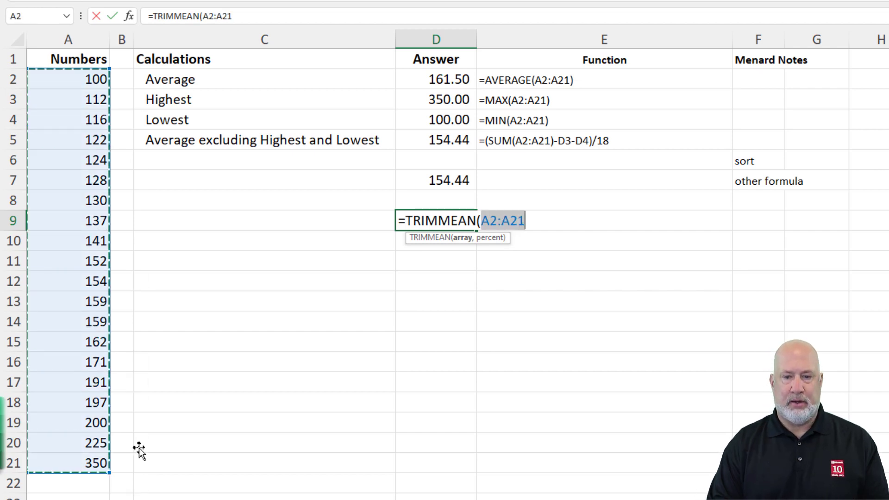
pyautogui.write(',')
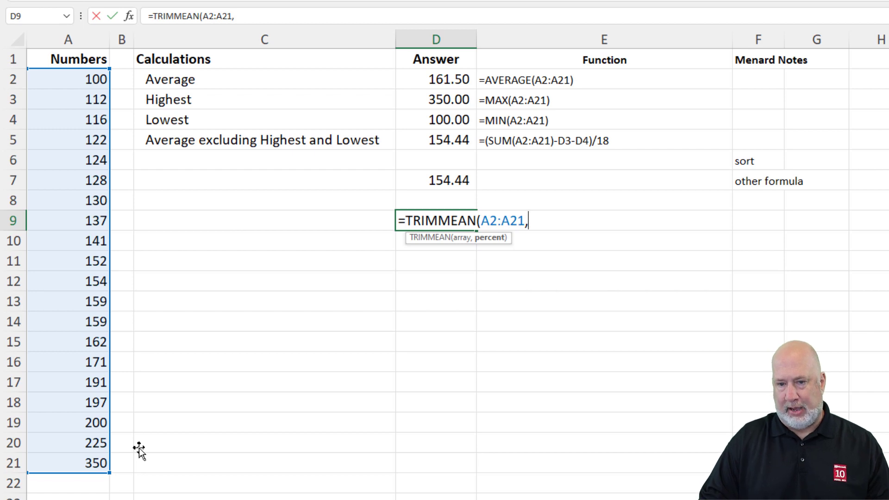
pyautogui.write('.1')
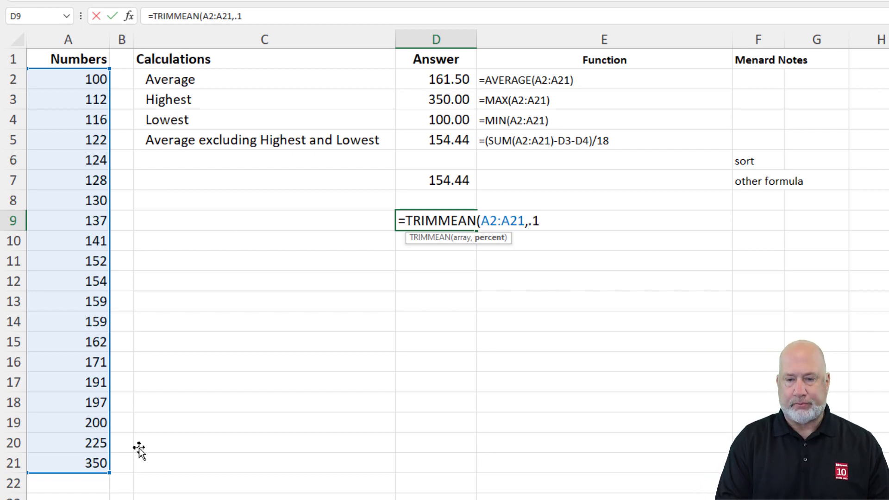
pyautogui.write(')')
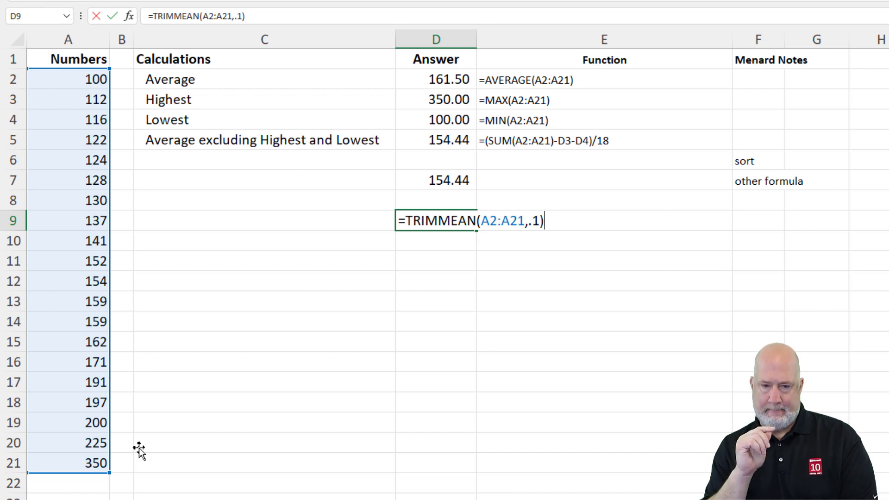
pyautogui.press('Return')
pyautogui.press('Up')
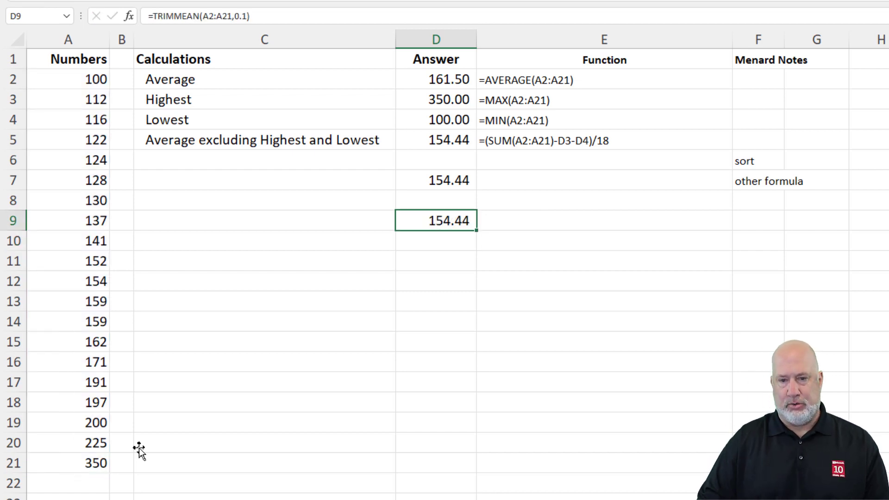
pyautogui.click(531, 220)
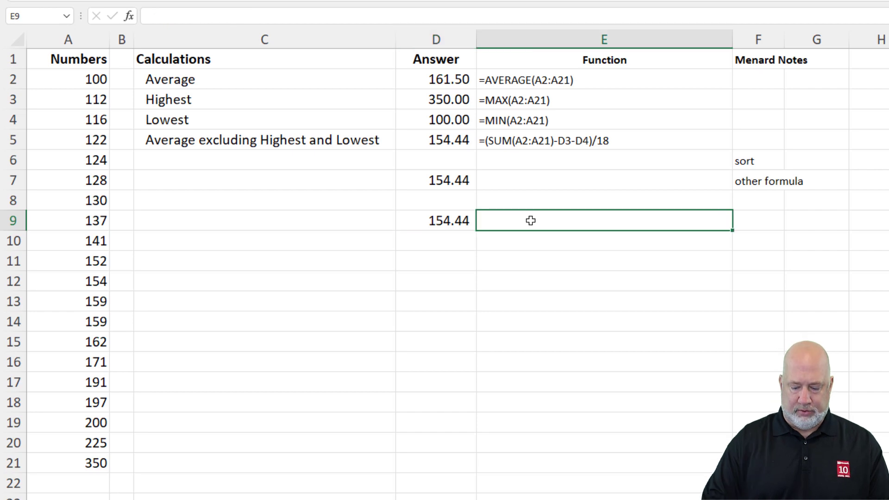
# Enter =FORMULATEXT(D9) in E9 to display the TRIMMEAN formula.
pyautogui.write('=form')
pyautogui.press('Tab')
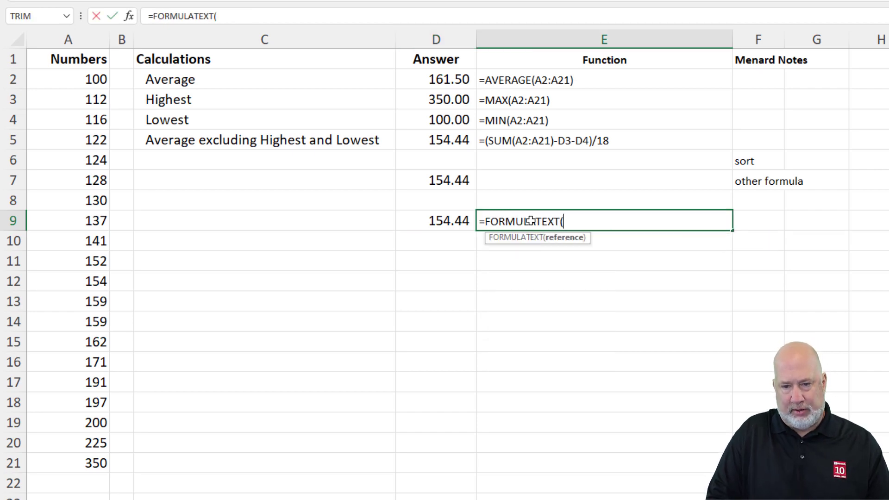
pyautogui.press('Left')
pyautogui.press('Return')
pyautogui.press('Up')
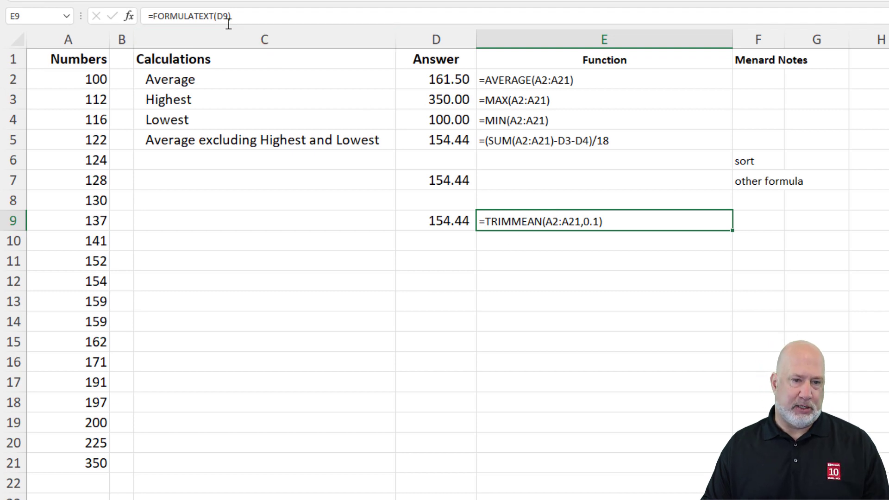
pyautogui.click(445, 262)
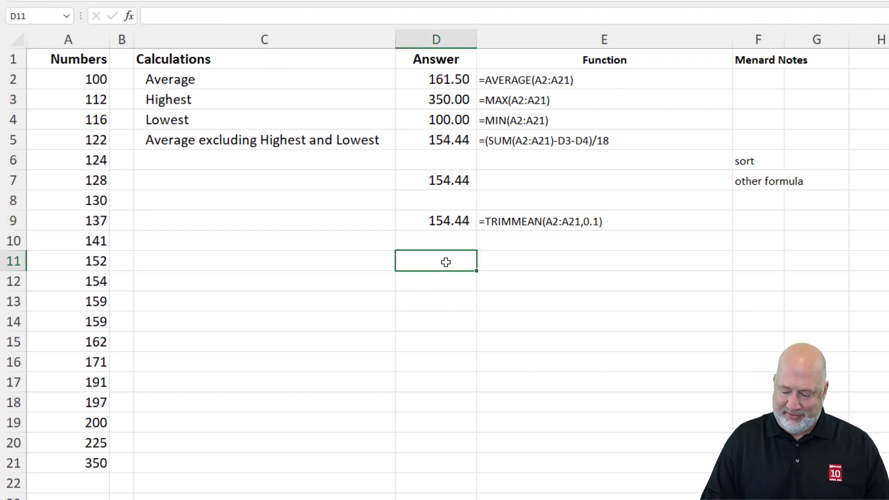
# Change D9 to =TRIMMEAN(A2:A21,0.2) for 152.69 and check A4:A19's average of 152.6875.
pyautogui.click(436, 220)
pyautogui.click(242, 16)
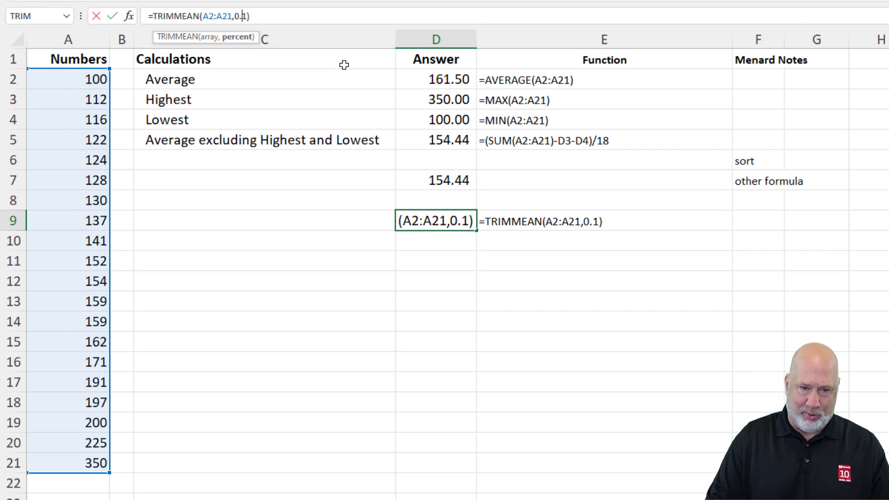
pyautogui.press('Delete')
pyautogui.write('2')
pyautogui.press('Return')
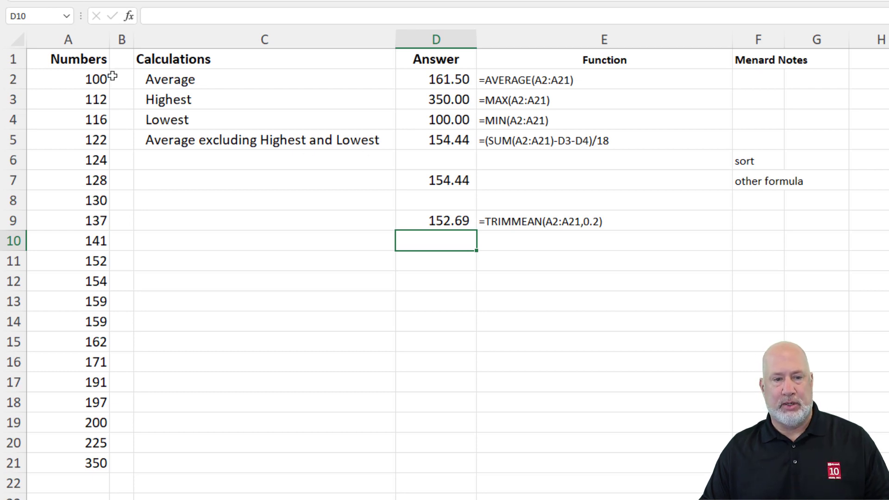
pyautogui.moveTo(88, 116); pyautogui.dragTo(74, 422)
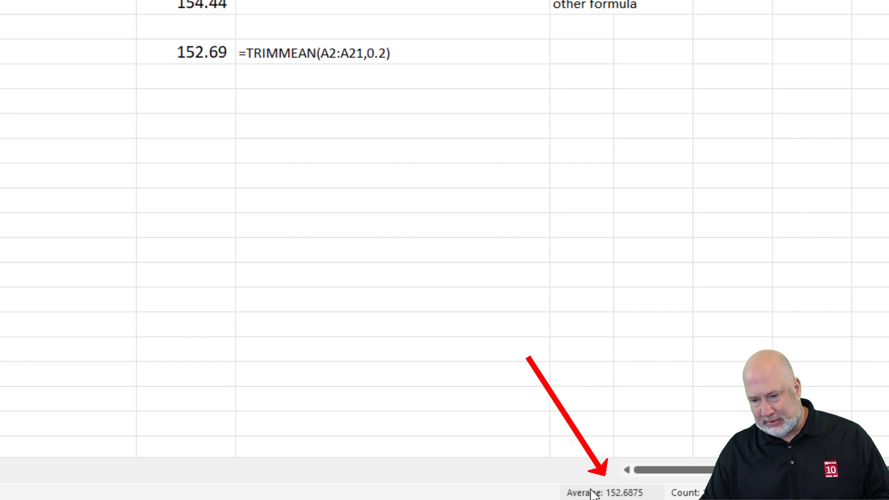
# Enter low outliers 1 in A2 and 3 in A3.
pyautogui.click(199, 58)
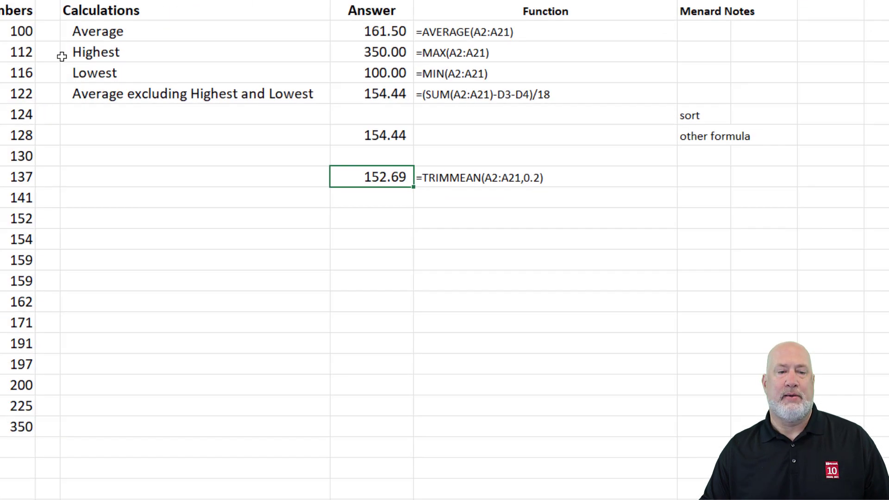
pyautogui.hotkey('ctrl', 'Home')
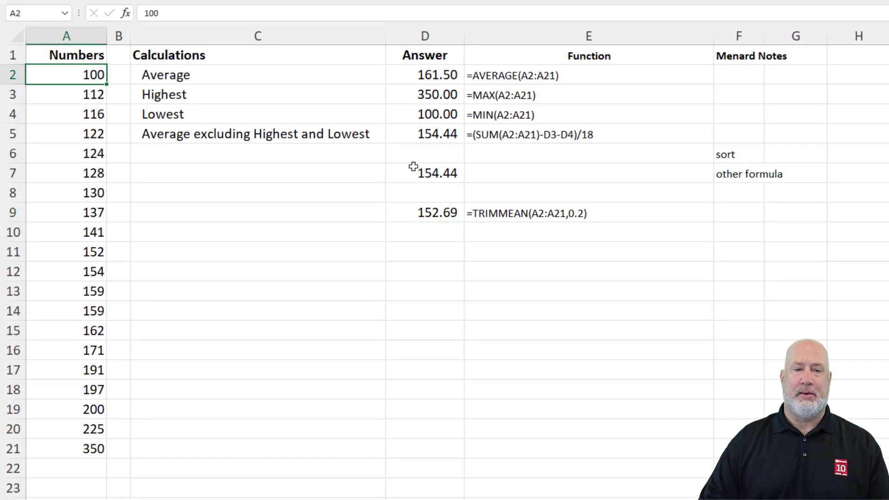
pyautogui.write('1')
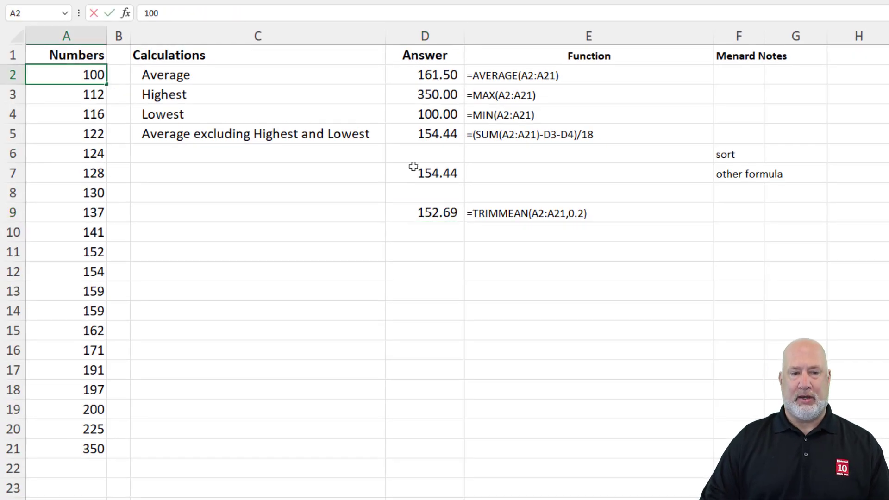
pyautogui.press('Return')
pyautogui.write('3')
pyautogui.press('Return')
# Enter 500 in A20 and 200000 in A21, then review the column D averages and D9.
pyautogui.press('Down')
pyautogui.press('Down')
pyautogui.press('Down')
pyautogui.press('Down')
pyautogui.press('Down')
pyautogui.press('Down')
pyautogui.press('Down')
pyautogui.press('Down')
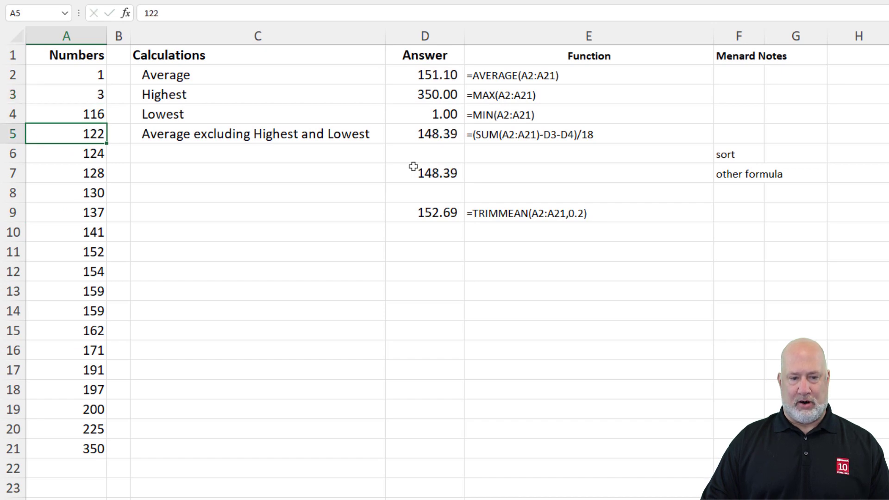
pyautogui.press('Down')
pyautogui.press('Down')
pyautogui.press('Down')
pyautogui.press('Down')
pyautogui.press('Down')
pyautogui.press('Down')
pyautogui.press('Down')
pyautogui.press('Down')
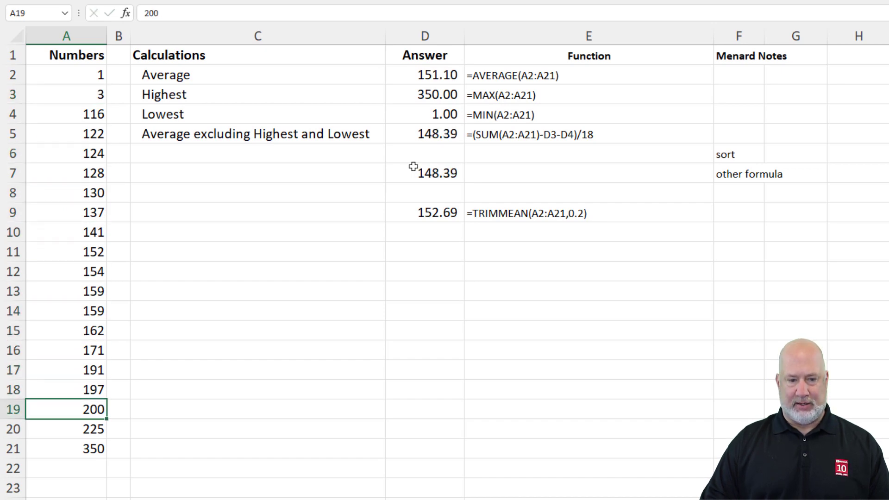
pyautogui.write('500')
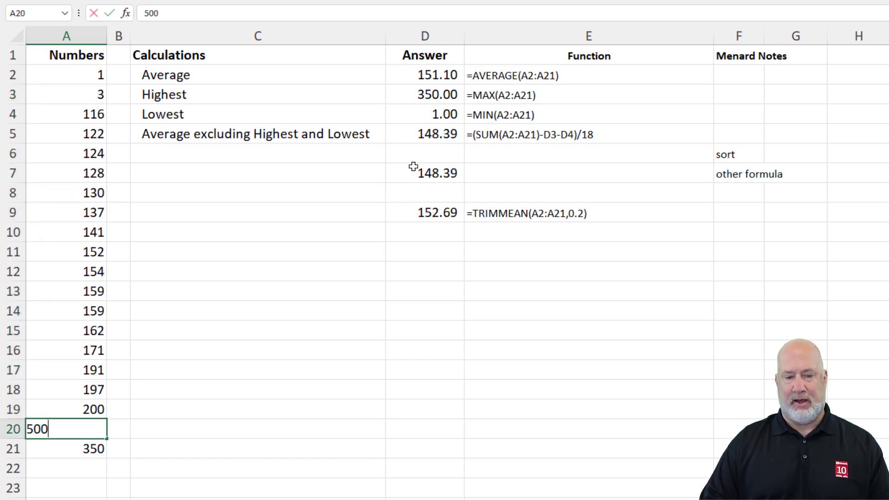
pyautogui.press('Return')
pyautogui.write('200000')
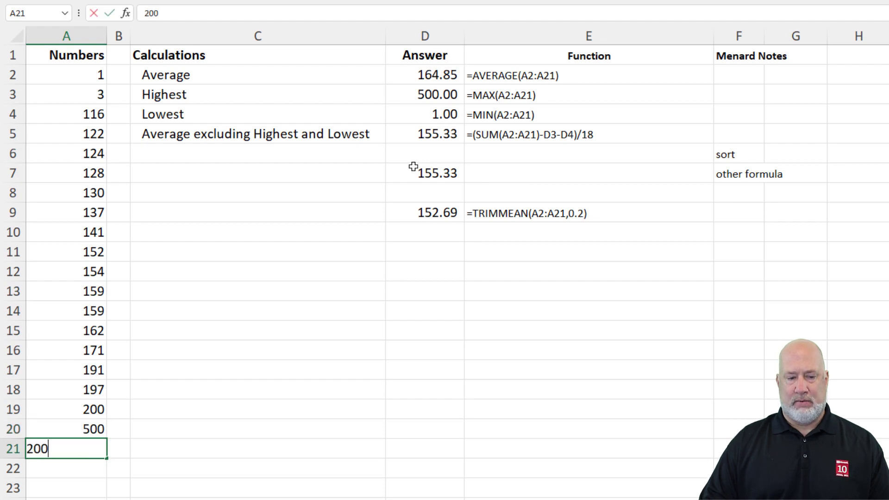
pyautogui.press('Return')
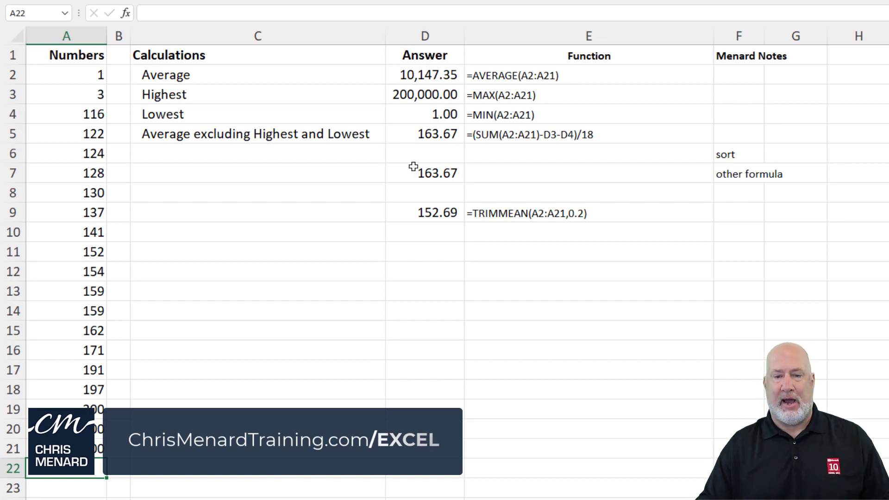
pyautogui.moveTo(422, 134); pyautogui.dragTo(423, 173)
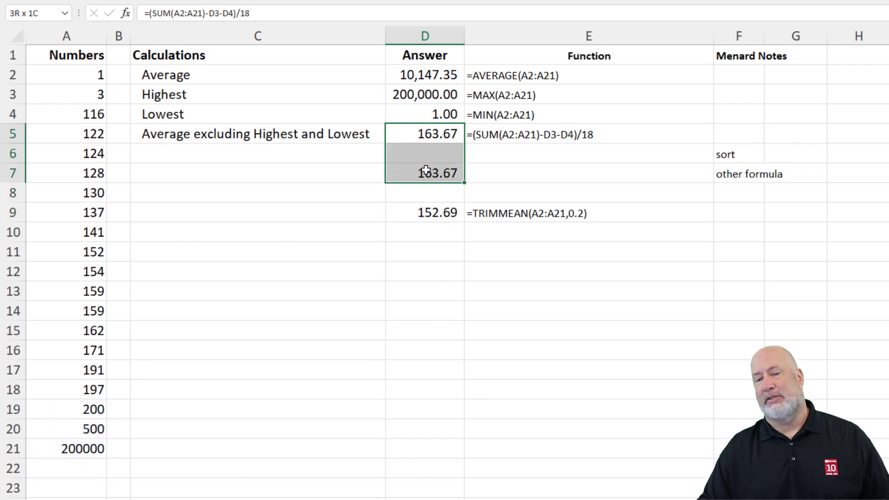
pyautogui.click(419, 212)
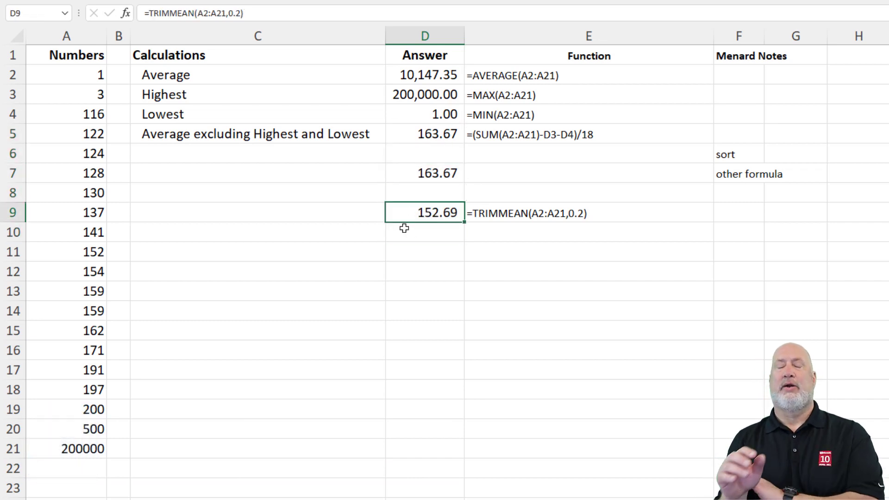